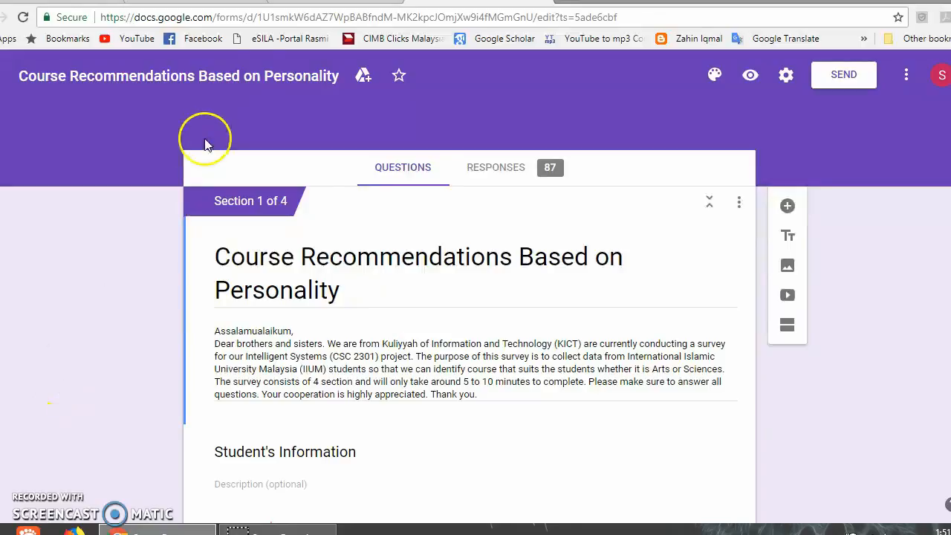
# Open the survey's response summary and skim its charts from Student's Information through Experience
pyautogui.click(510, 161)
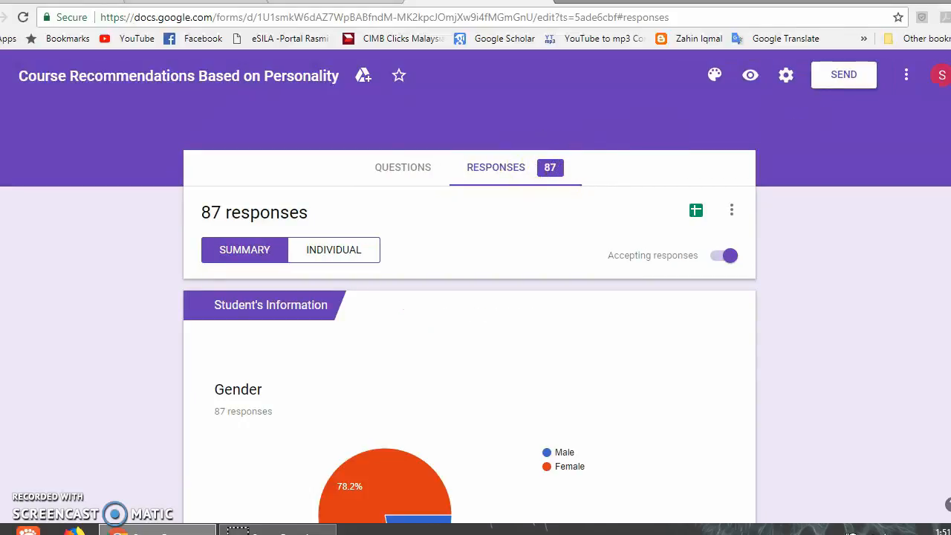
pyautogui.scroll(-1, 476, 286)
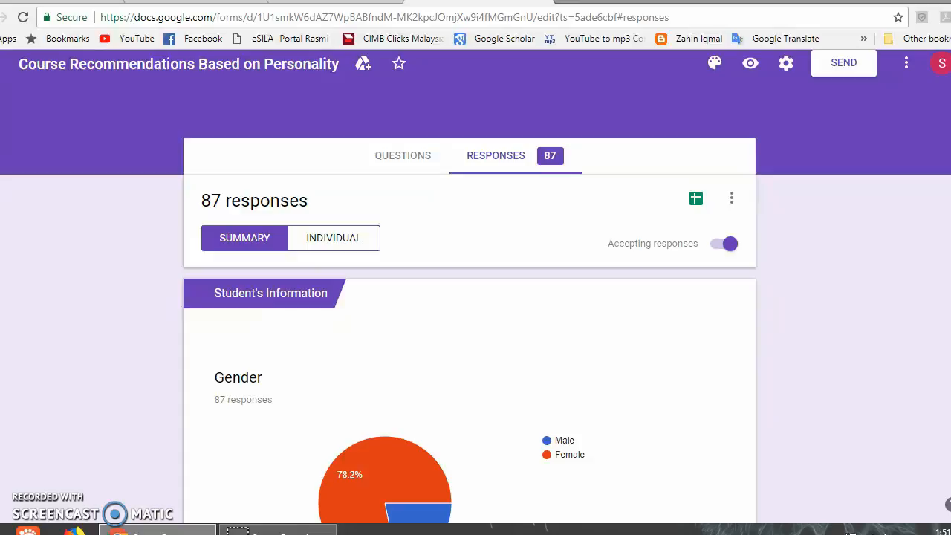
pyautogui.scroll(-15, 469, 285)
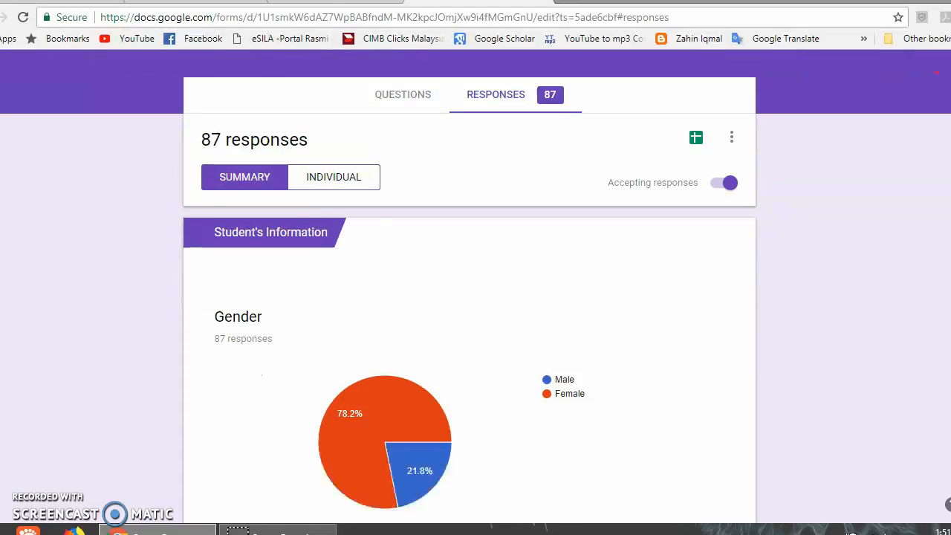
pyautogui.scroll(-15, 469, 286)
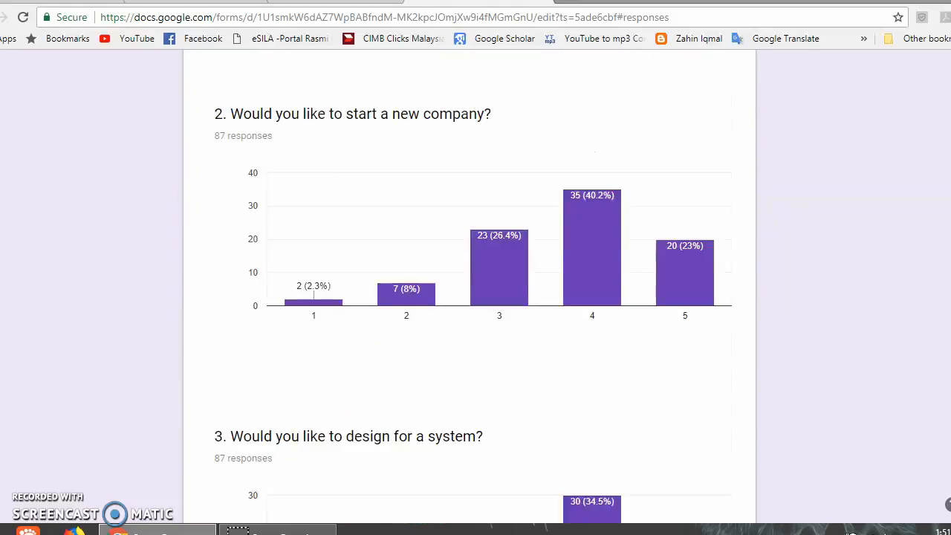
pyautogui.scroll(-15, 470, 285)
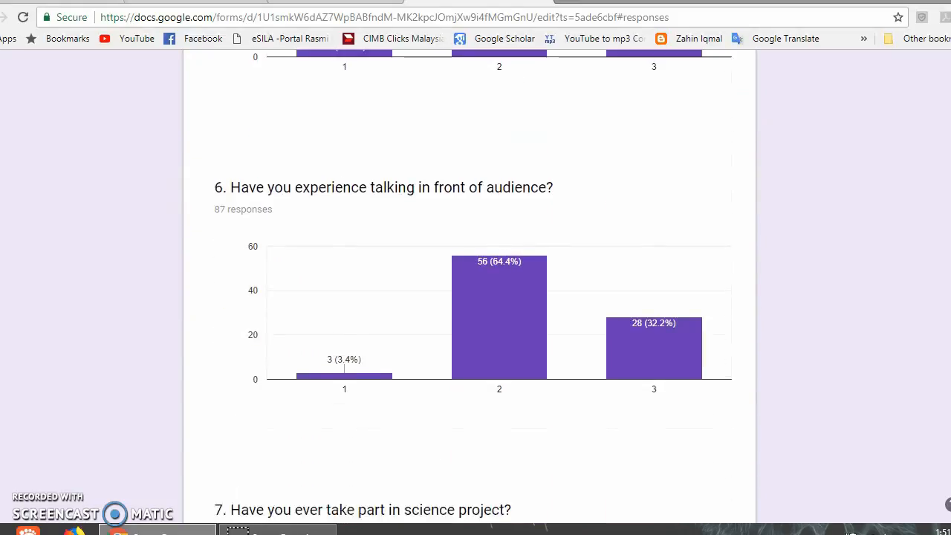
pyautogui.scroll(-3, 470, 285)
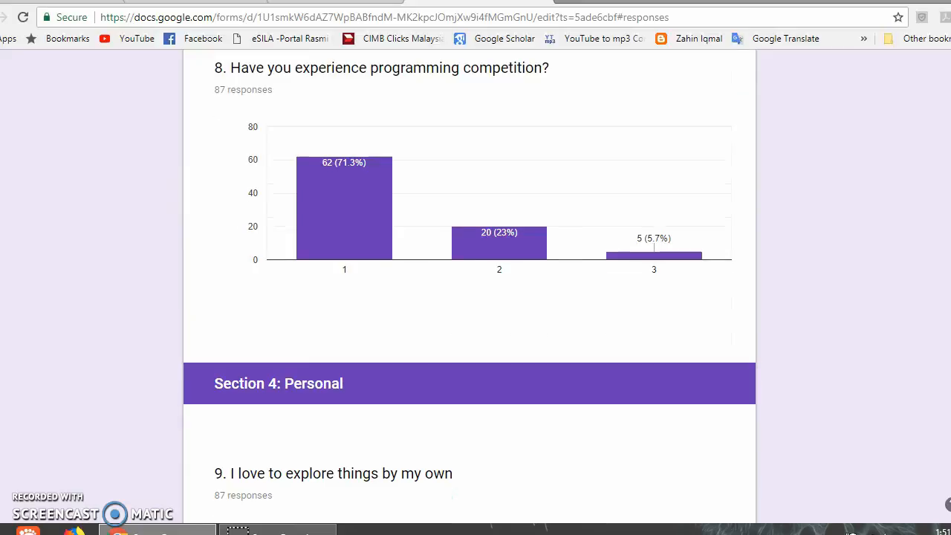
pyautogui.scroll(15, 470, 285)
pyautogui.scroll(15, 470, 285)
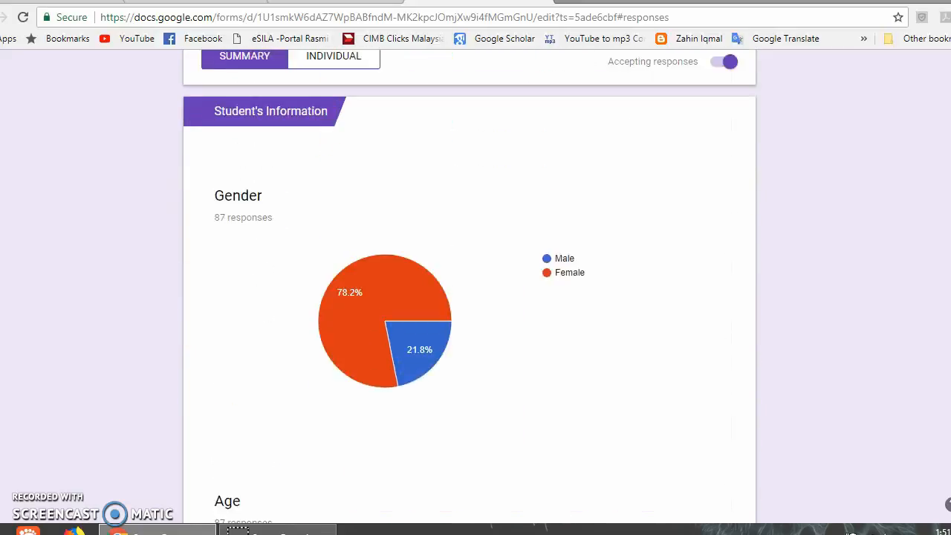
# Examine the Student's Information charts for gender, age, Kuliyyah, level of study and citizenship
pyautogui.scroll(-5, 470, 285)
pyautogui.scroll(-1, 470, 286)
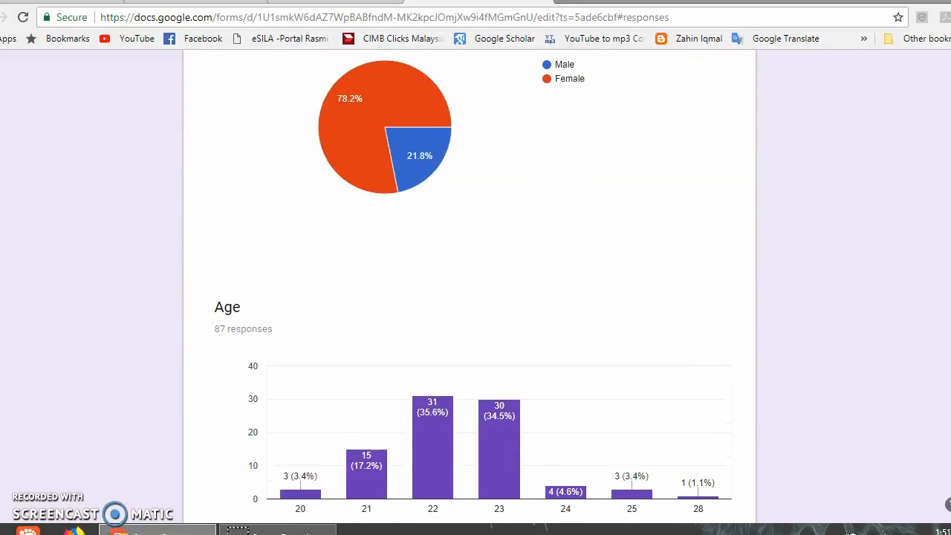
pyautogui.scroll(-7, 470, 285)
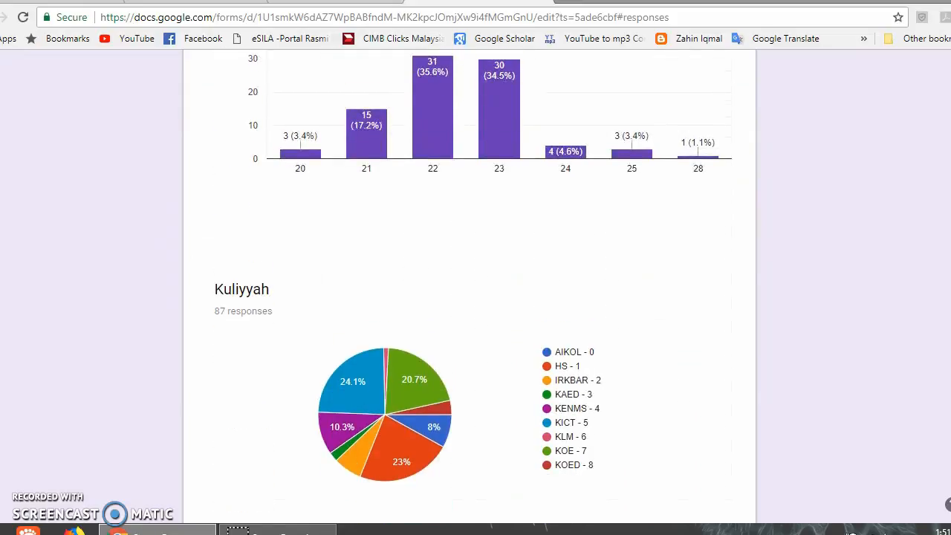
pyautogui.scroll(-6, 470, 285)
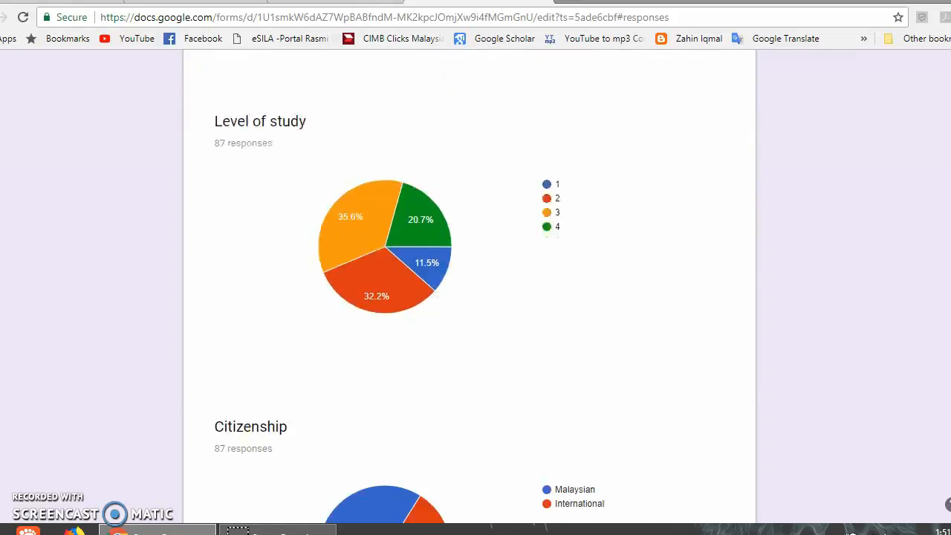
pyautogui.scroll(-1, 469, 285)
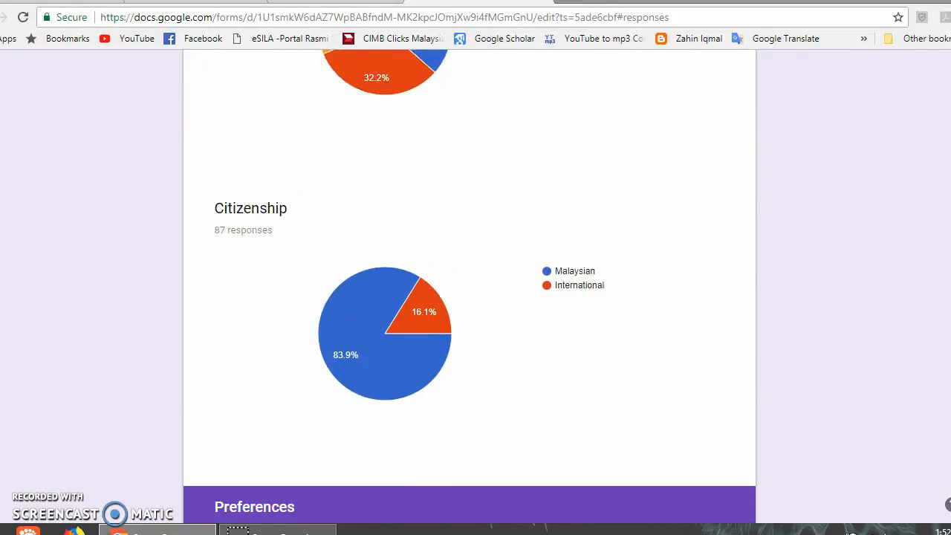
pyautogui.scroll(-2, 470, 285)
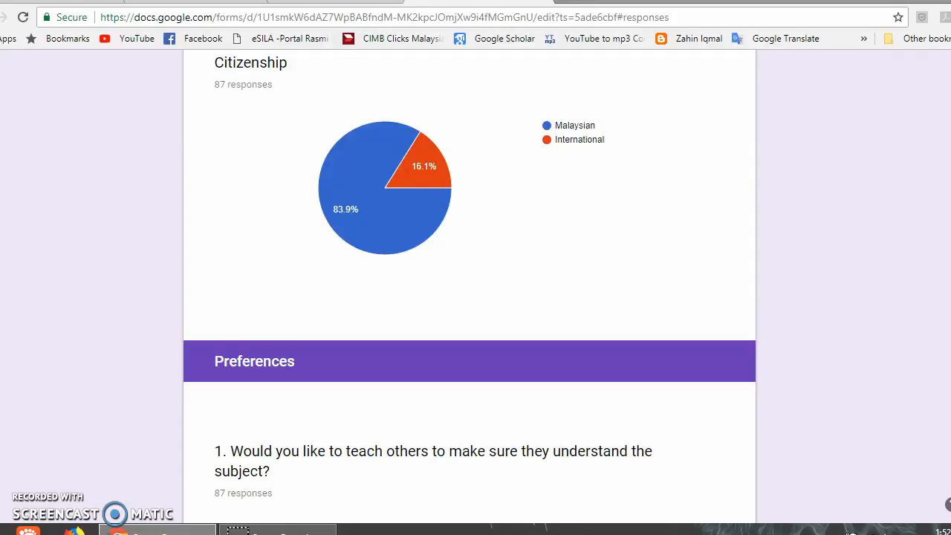
# Review the response charts for the Preferences and Experience questions, numbers 1 to 8
pyautogui.scroll(-6, 470, 286)
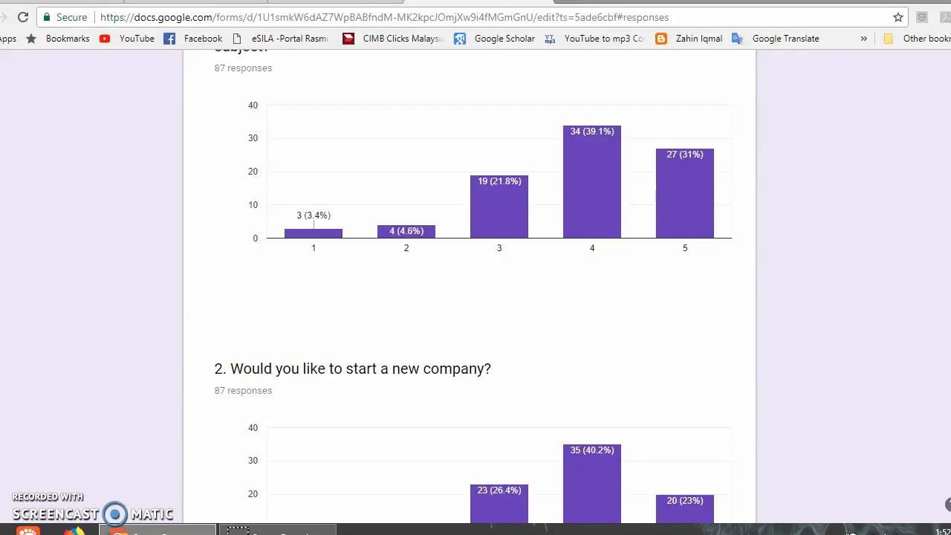
pyautogui.scroll(-8, 469, 286)
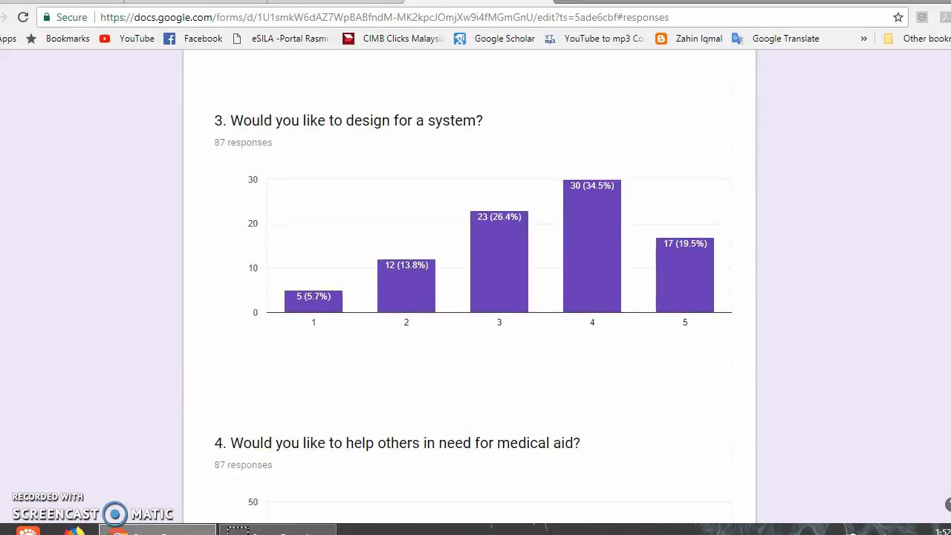
pyautogui.scroll(-8, 469, 286)
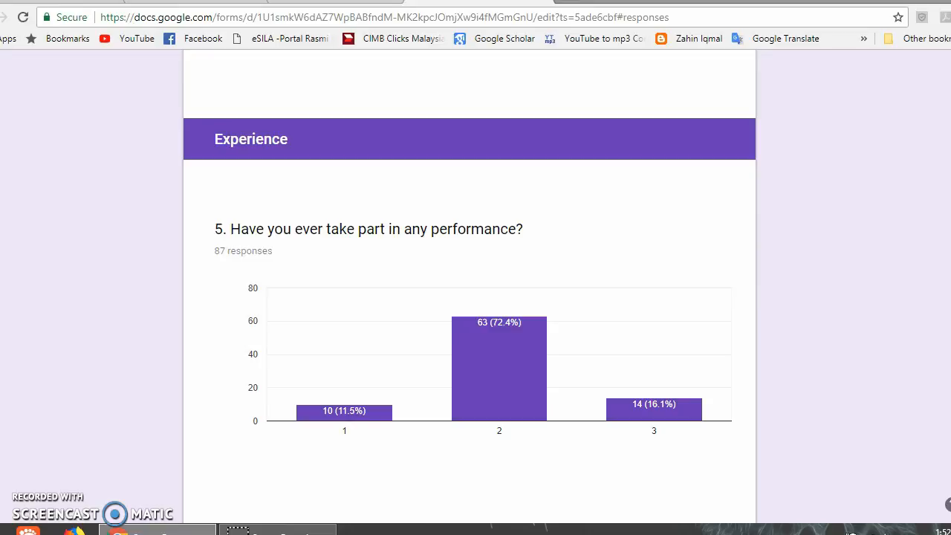
pyautogui.scroll(-3, 469, 286)
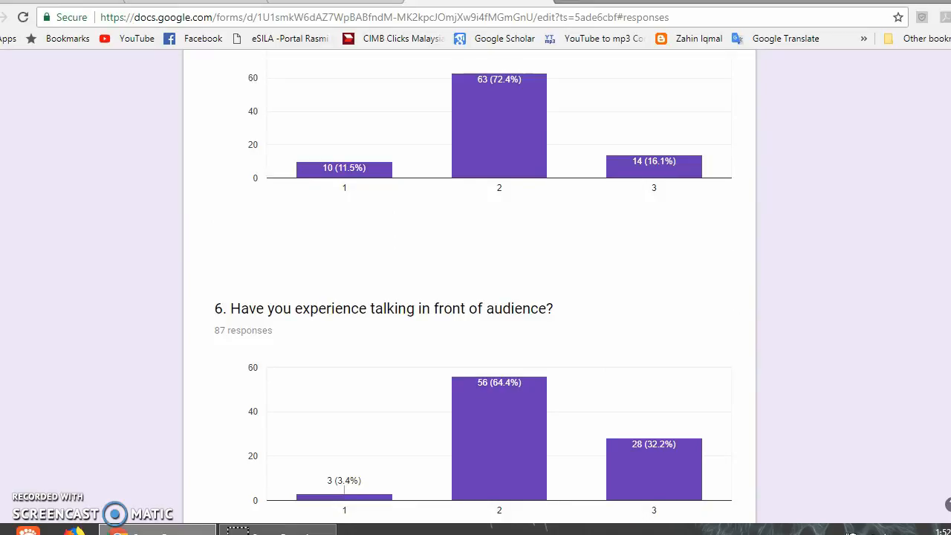
pyautogui.scroll(-7, 470, 286)
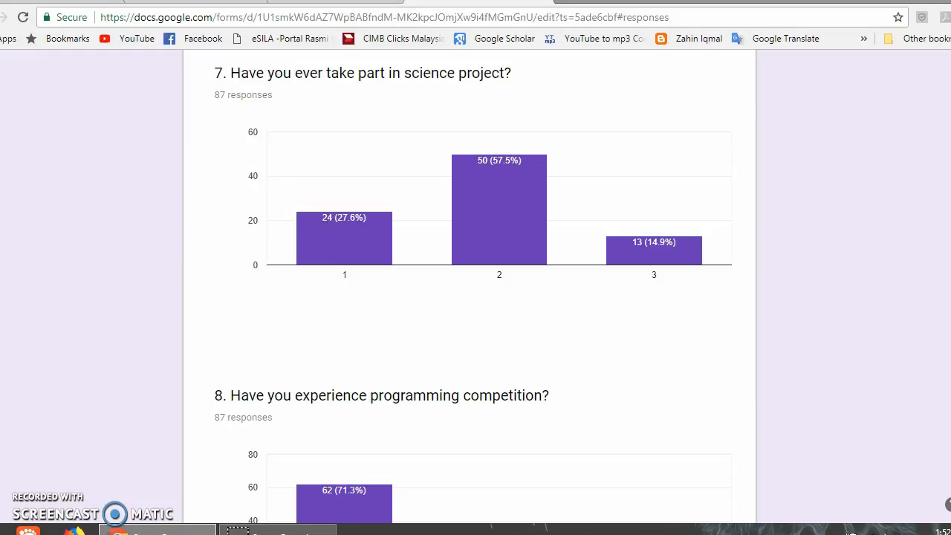
# Review the Section 4: Personal response charts for questions 9 to 11
pyautogui.scroll(-7, 469, 286)
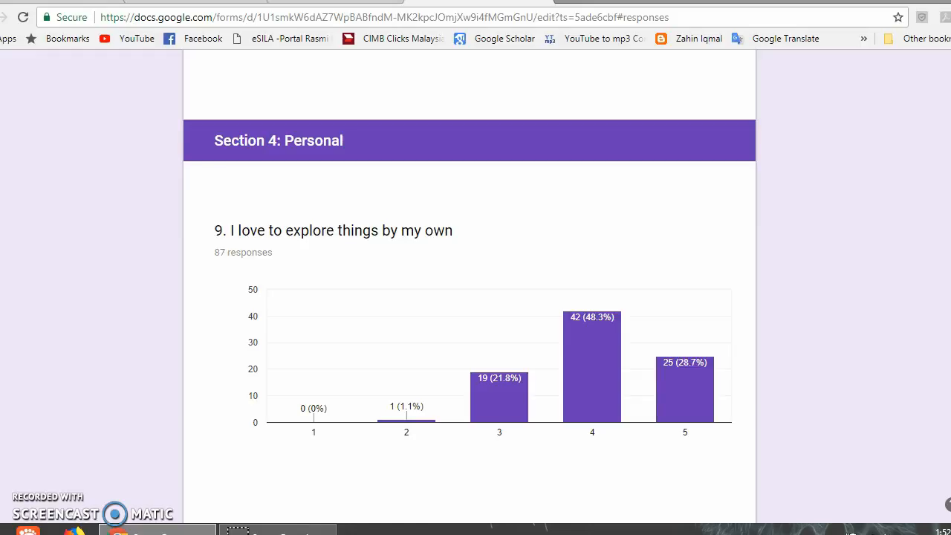
pyautogui.scroll(-3, 469, 286)
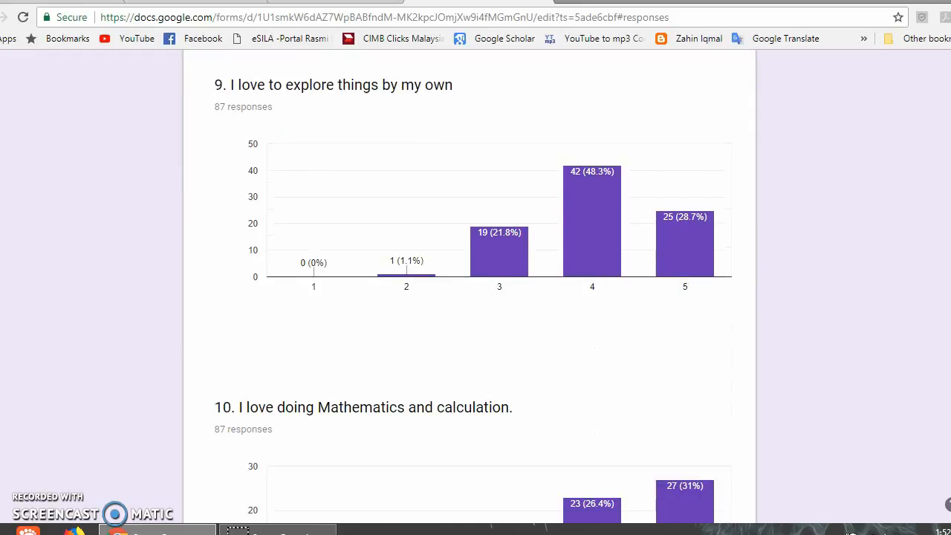
pyautogui.scroll(-1, 470, 286)
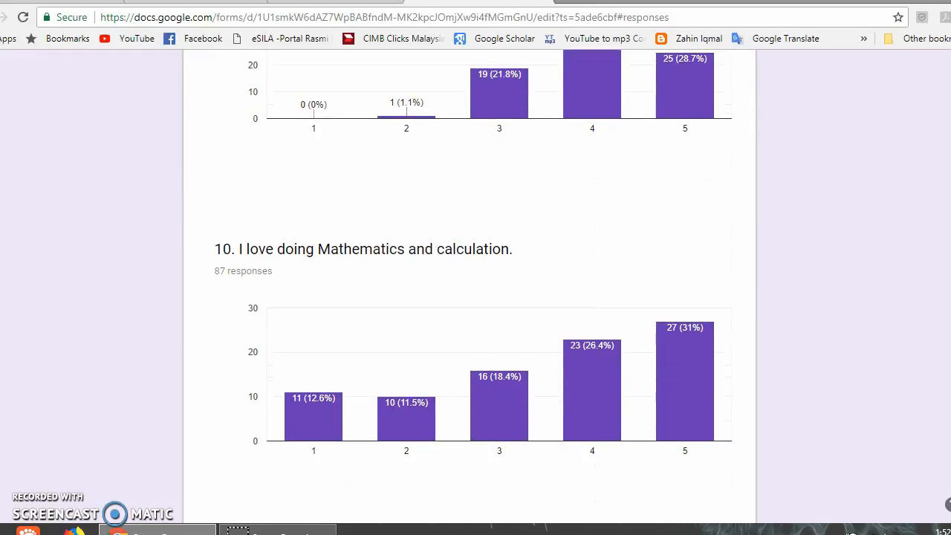
pyautogui.scroll(-2, 469, 286)
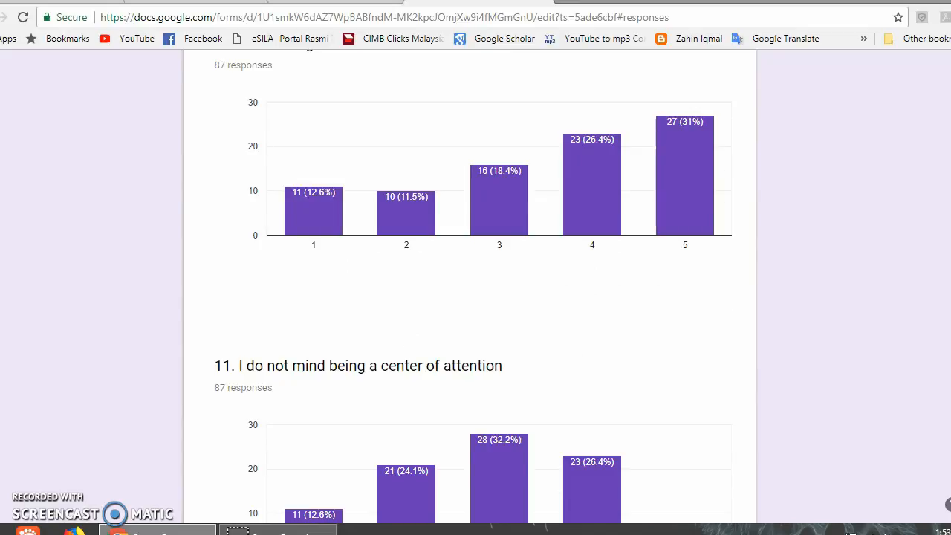
pyautogui.scroll(-1, 469, 286)
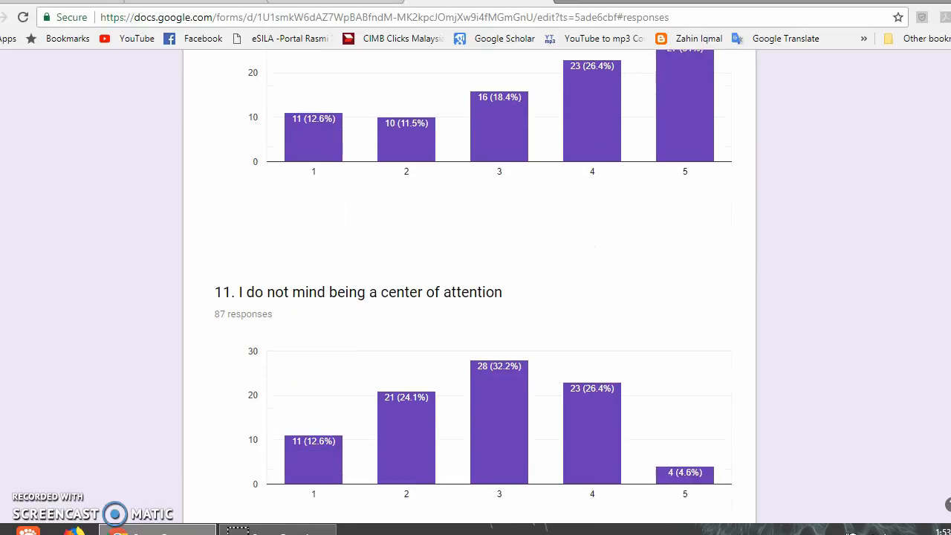
pyautogui.scroll(5, 469, 286)
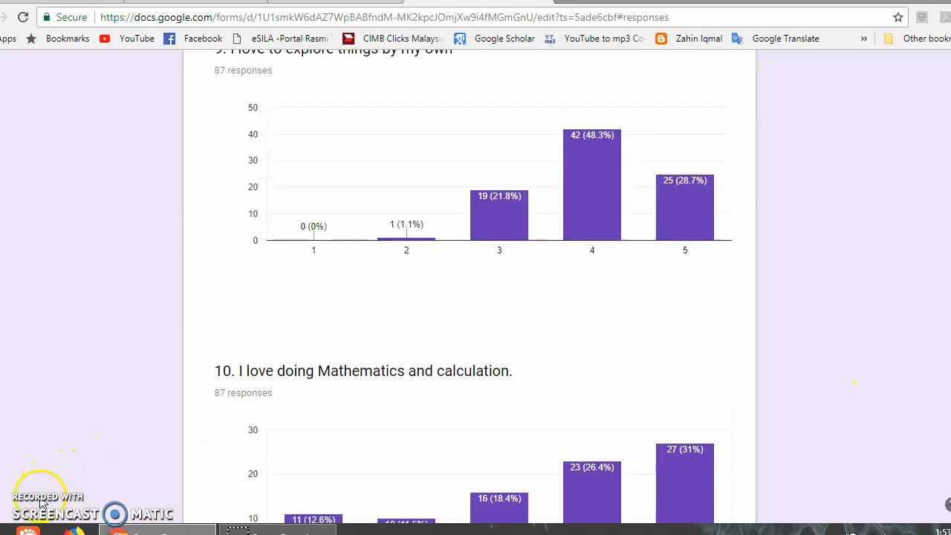
pyautogui.press('End')
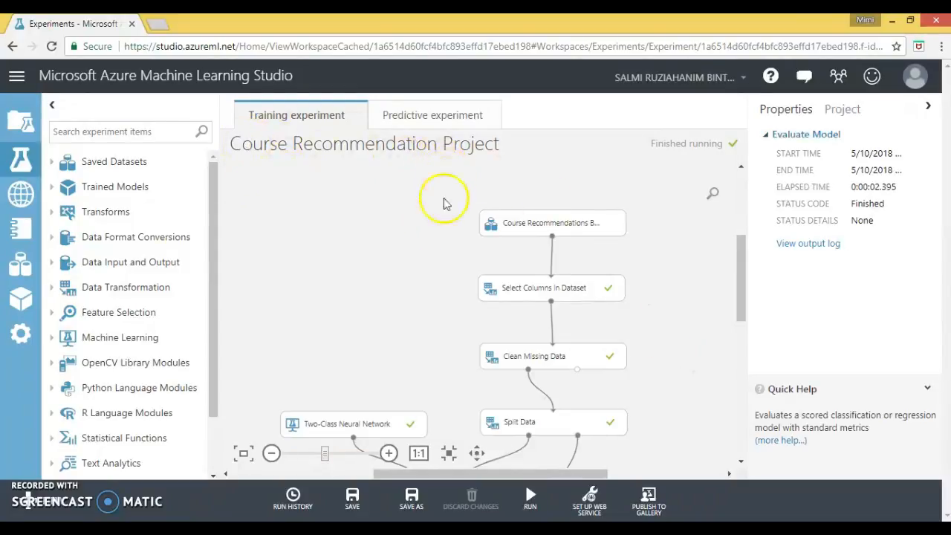
# Inspect the properties of the Course Recommendations dataset and the Select Columns in Dataset module, including the excluded column names
pyautogui.scroll(-1, 743, 280)
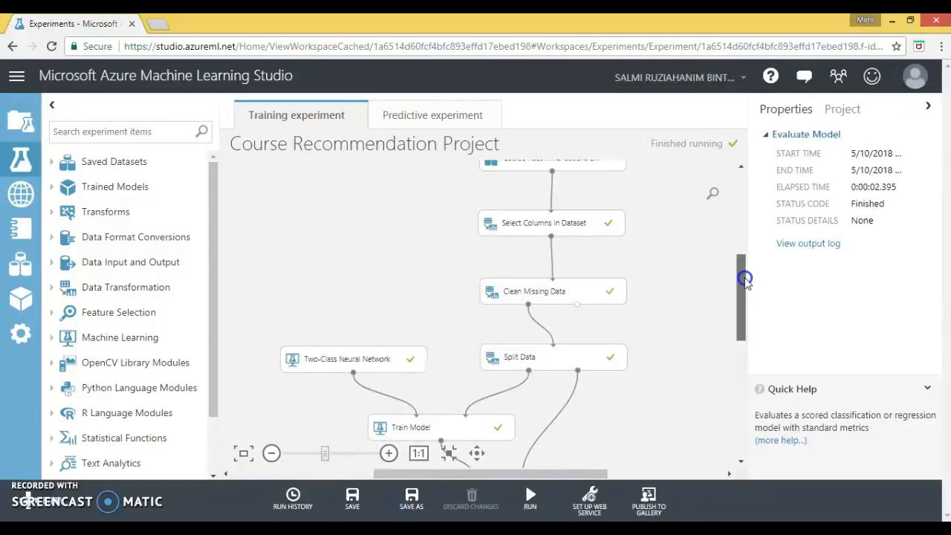
pyautogui.scroll(1, 745, 280)
pyautogui.click(601, 201)
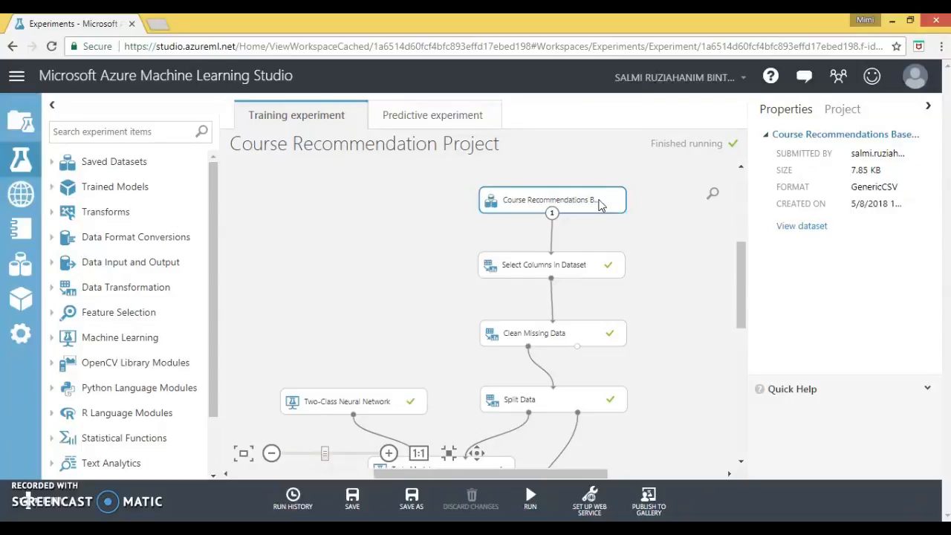
pyautogui.click(583, 269)
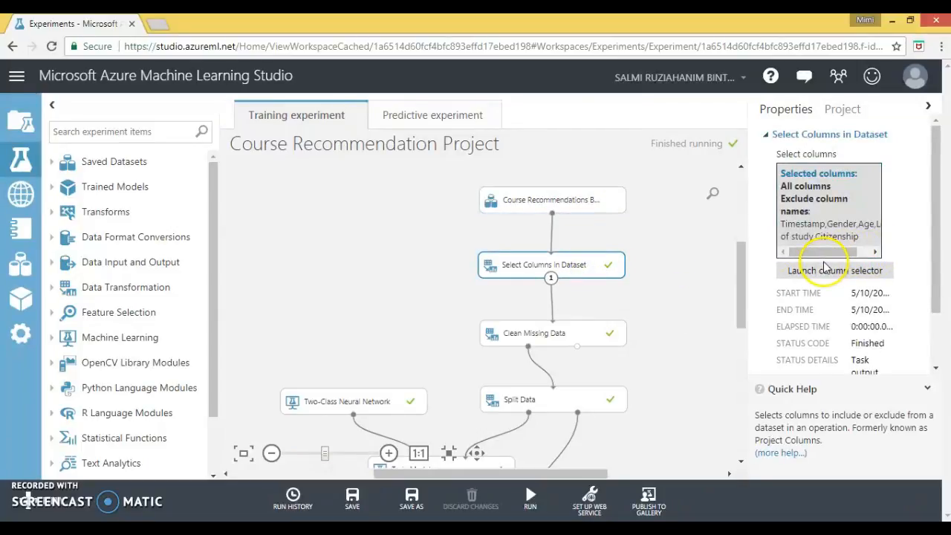
pyautogui.moveTo(821, 253)
pyautogui.mouseDown()
pyautogui.moveTo(838, 258)
pyautogui.moveTo(812, 265)
pyautogui.mouseUp()
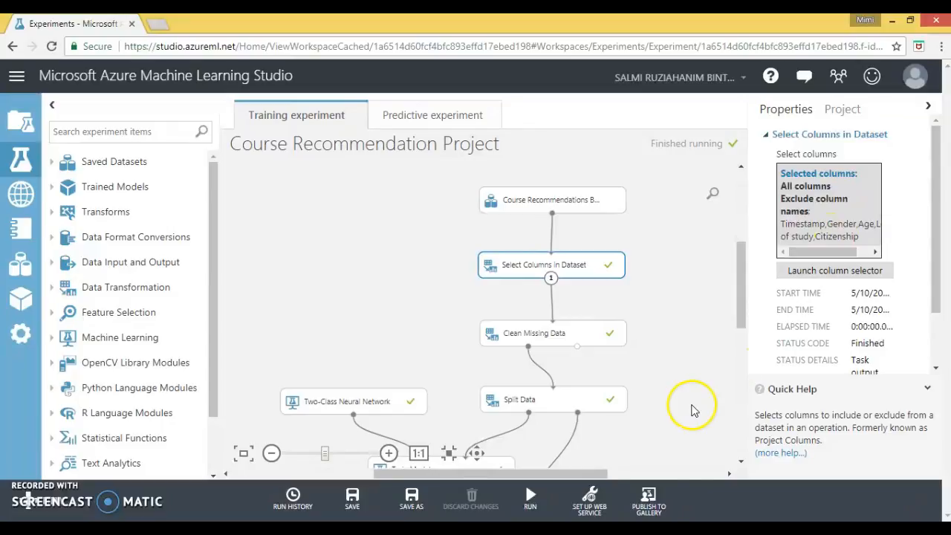
# Switch to the Form Responses Digit.csv workbook in Excel and examine the question 1 and Kuliyyah (digit) columns
pyautogui.hotkey('alt', 'Tab')
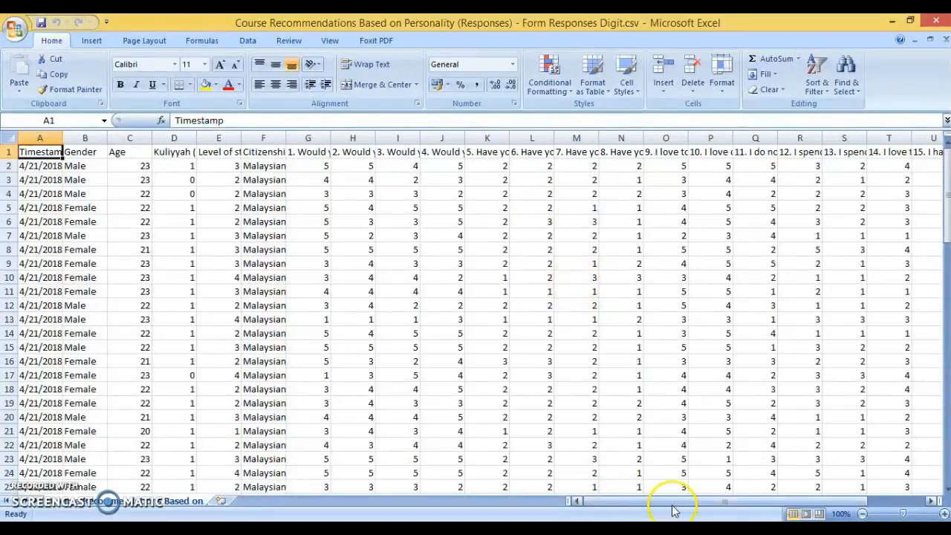
pyautogui.moveTo(674, 502); pyautogui.dragTo(636, 511)
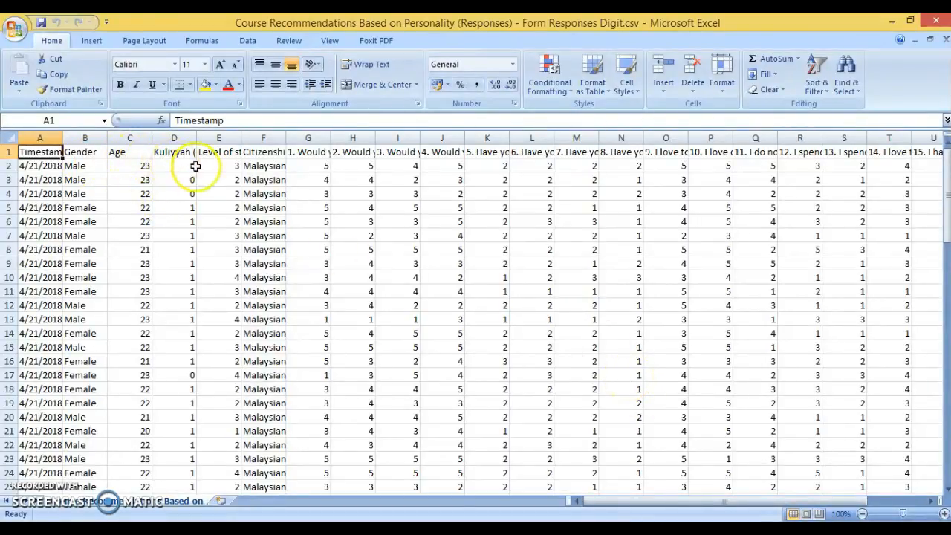
pyautogui.moveTo(314, 138)
pyautogui.mouseDown()
pyautogui.moveTo(916, 141)
pyautogui.moveTo(476, 181)
pyautogui.moveTo(312, 148)
pyautogui.mouseUp()
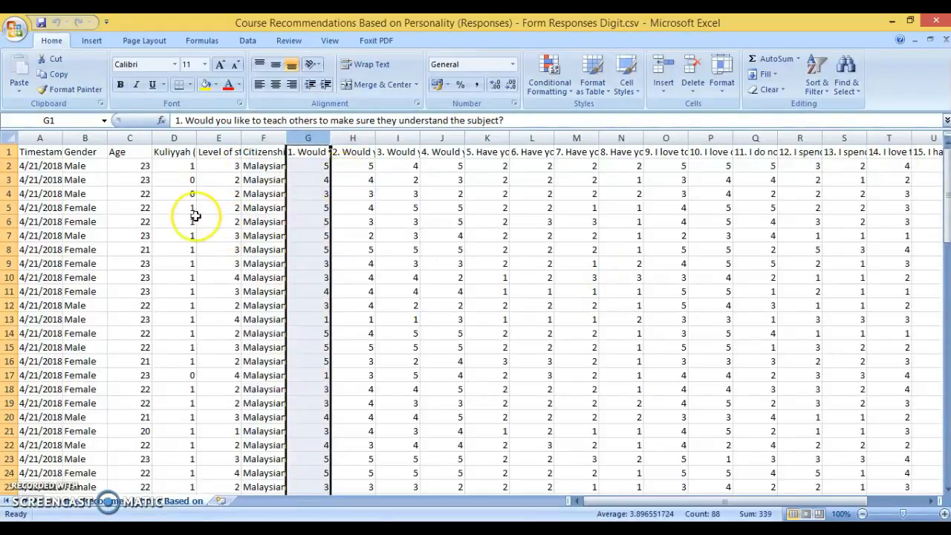
pyautogui.click(179, 137)
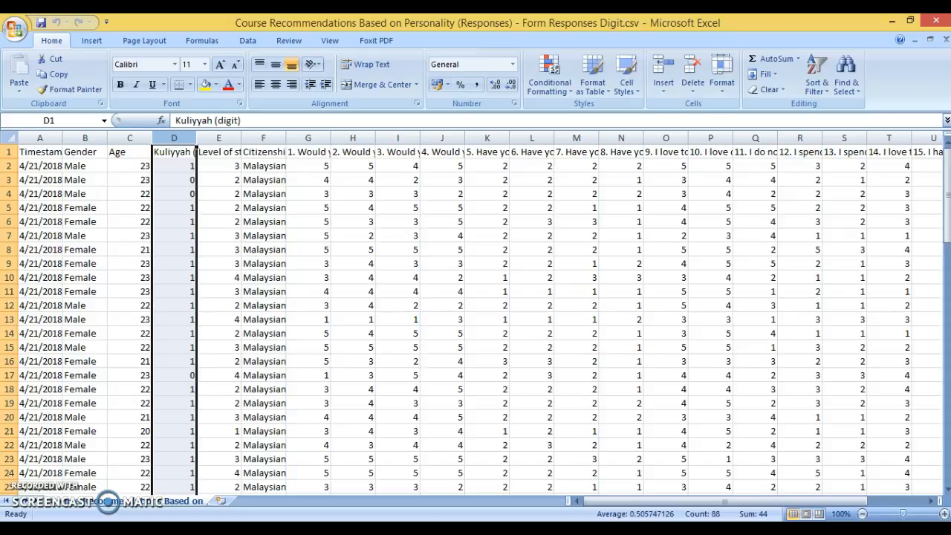
# Return to Azure Machine Learning Studio and inspect the settings of the Clean Missing Data and Split Data modules
pyautogui.click(892, 20)
pyautogui.moveTo(741, 281); pyautogui.dragTo(740, 292)
pyautogui.click(603, 298)
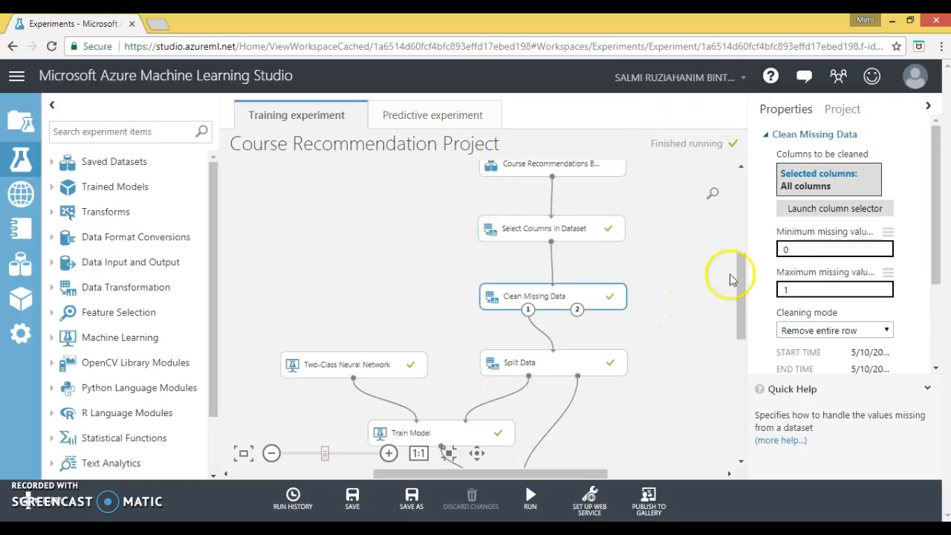
pyautogui.moveTo(739, 290); pyautogui.dragTo(739, 301)
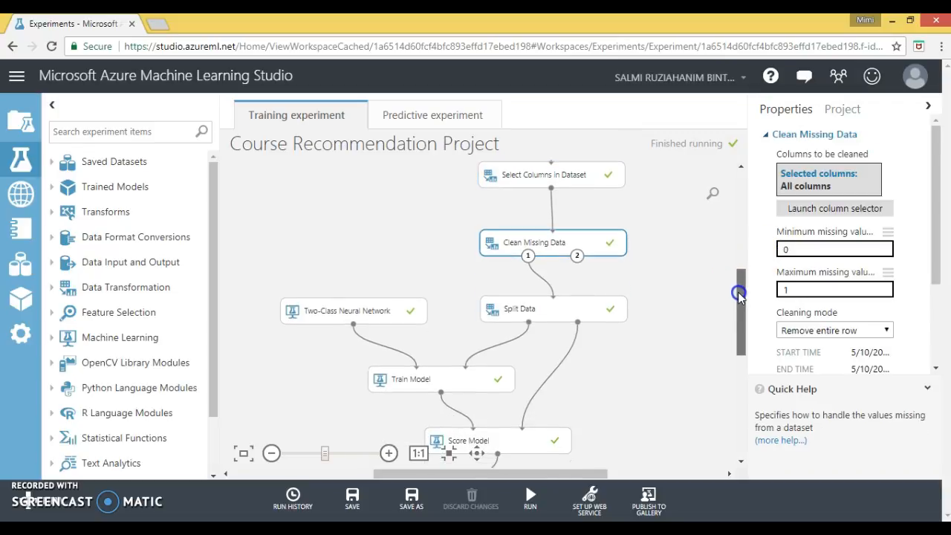
pyautogui.click(578, 309)
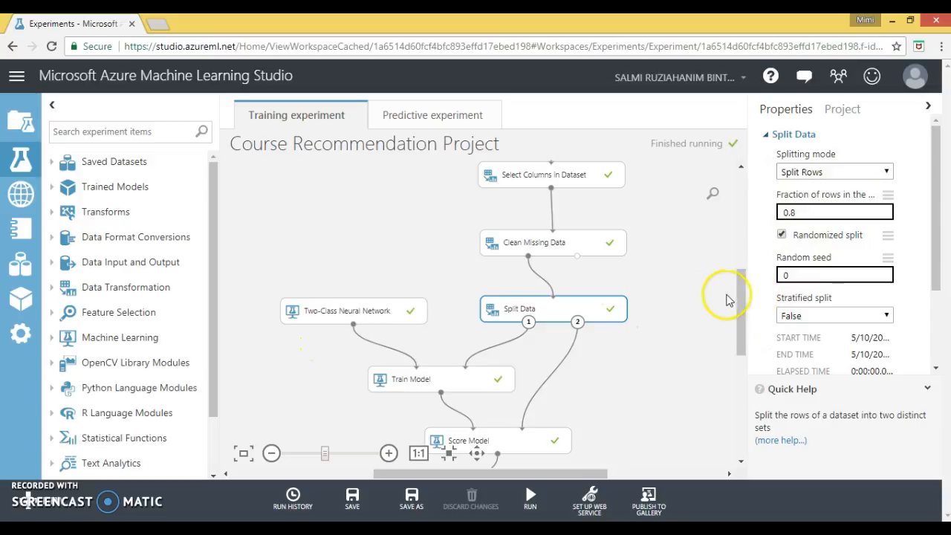
# Inspect the settings of the Two-Class Neural Network module and the label column of the Train Model module
pyautogui.moveTo(741, 292); pyautogui.dragTo(741, 310)
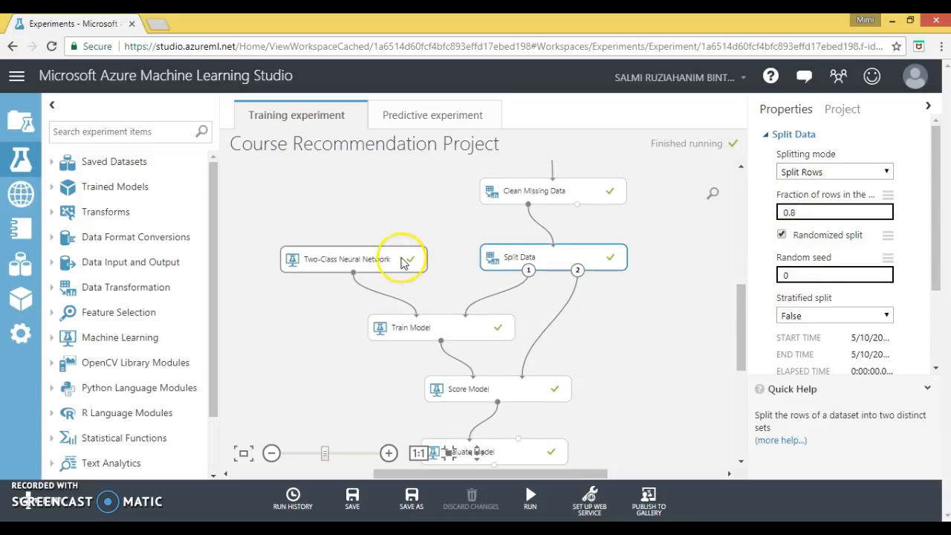
pyautogui.click(401, 257)
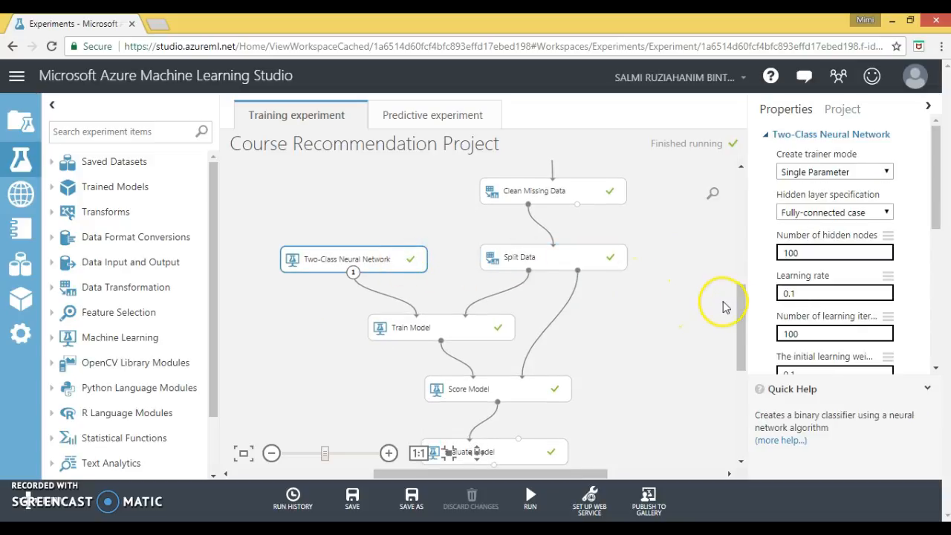
pyautogui.moveTo(739, 308); pyautogui.dragTo(740, 325)
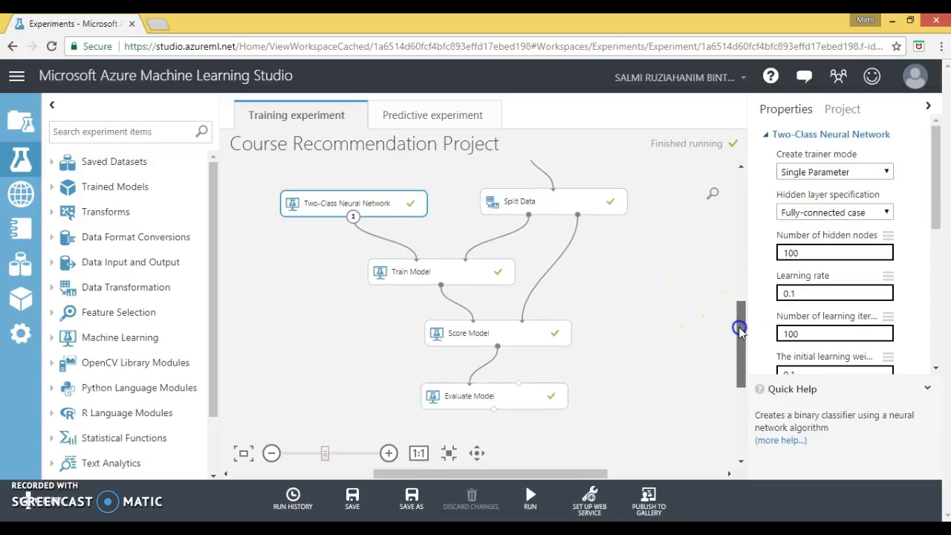
pyautogui.click(436, 271)
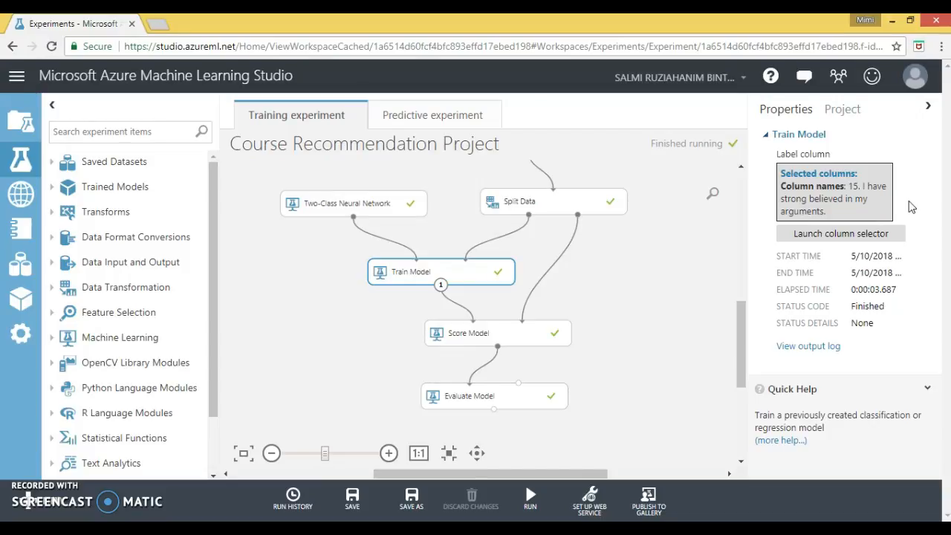
# Inspect the properties of the Score Model and Evaluate Model modules at the end of the training experiment
pyautogui.click(521, 344)
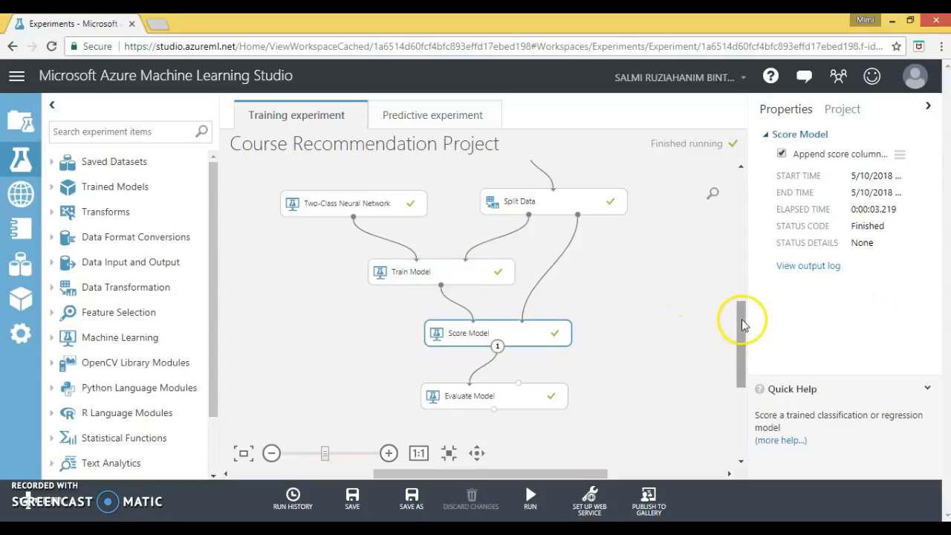
pyautogui.moveTo(740, 318); pyautogui.dragTo(739, 338)
pyautogui.click(492, 336)
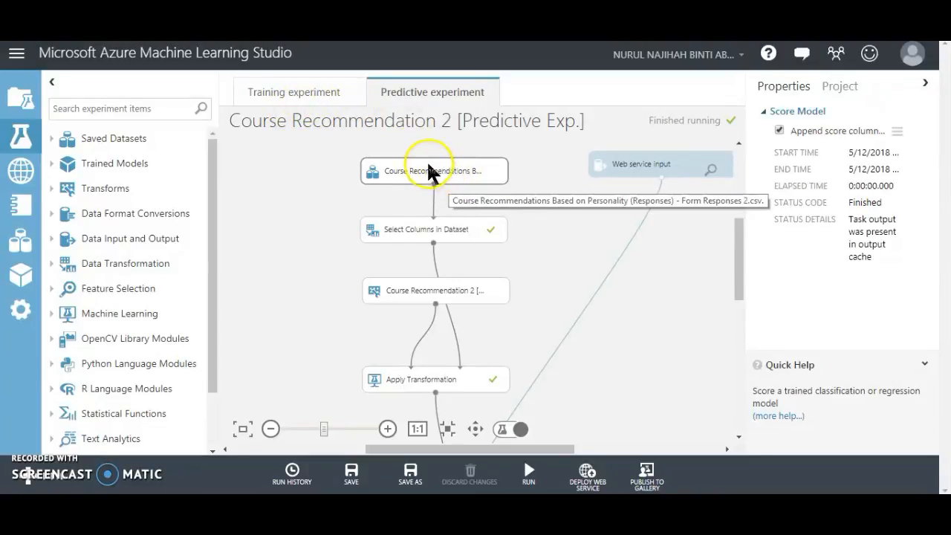
# In the Course Recommendation 2 predictive experiment, inspect the Select Columns in Dataset module and the saved transformation below it
pyautogui.click(426, 231)
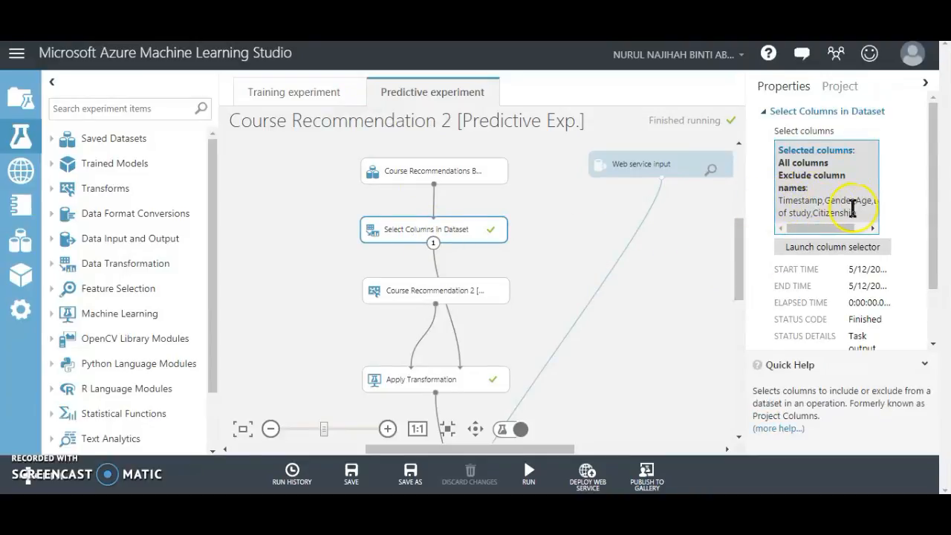
pyautogui.moveTo(433, 243); pyautogui.dragTo(743, 272)
pyautogui.scroll(-1, 740, 276)
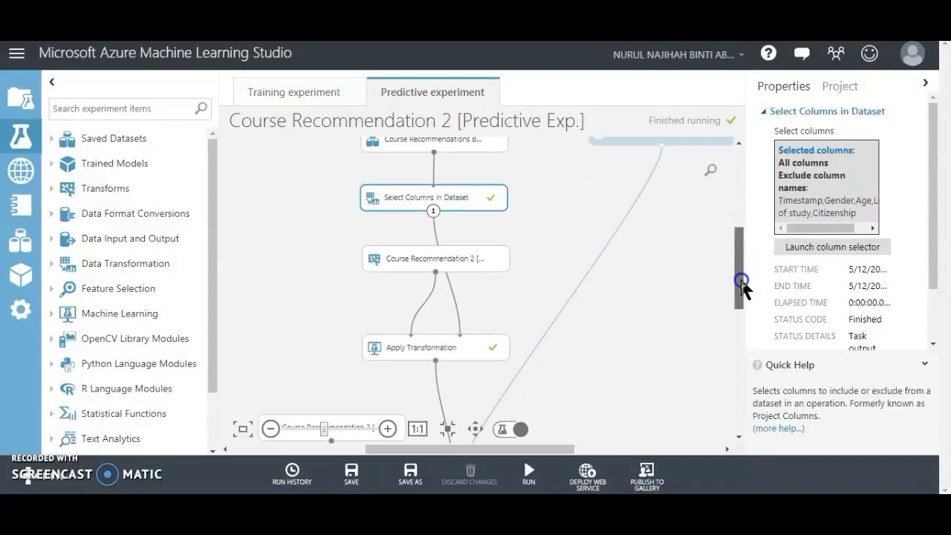
pyautogui.click(401, 266)
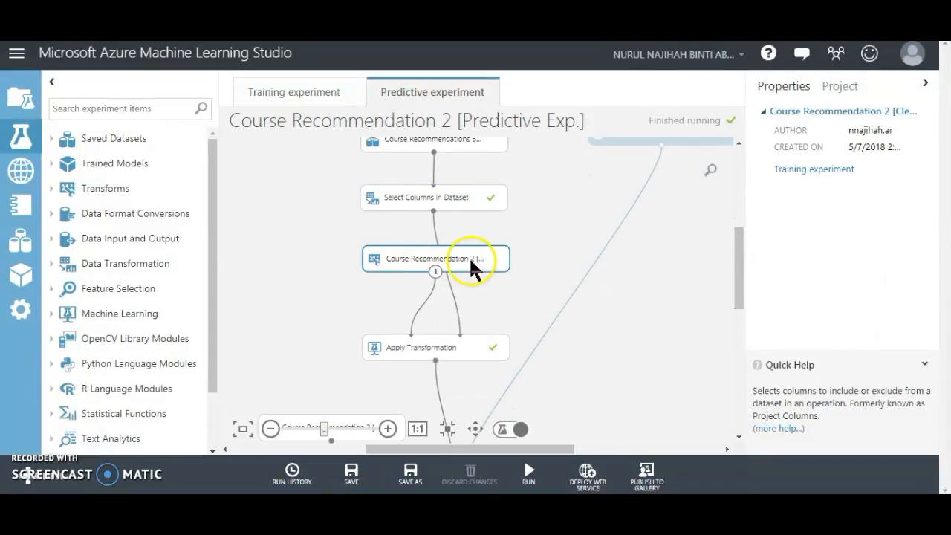
pyautogui.scroll(-1, 743, 272)
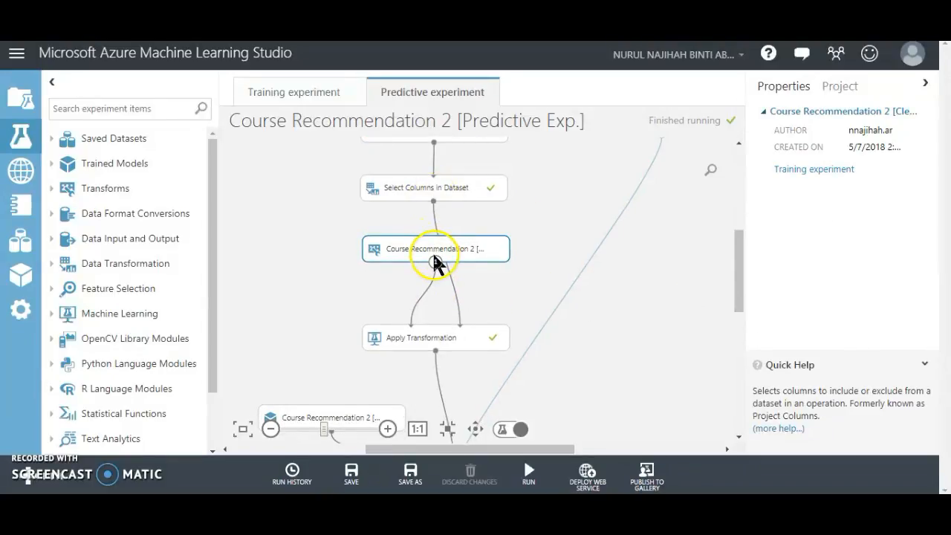
# Inspect the Apply Transformation module and the trained model feeding Score Model, following the flow down to the web service output
pyautogui.click(419, 313)
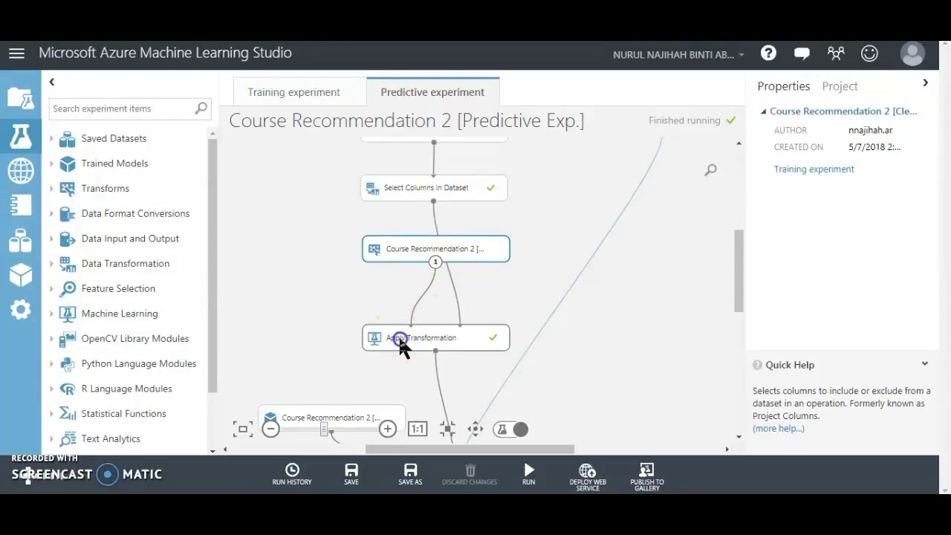
pyautogui.click(407, 342)
pyautogui.moveTo(741, 292); pyautogui.dragTo(745, 338)
pyautogui.click(742, 329)
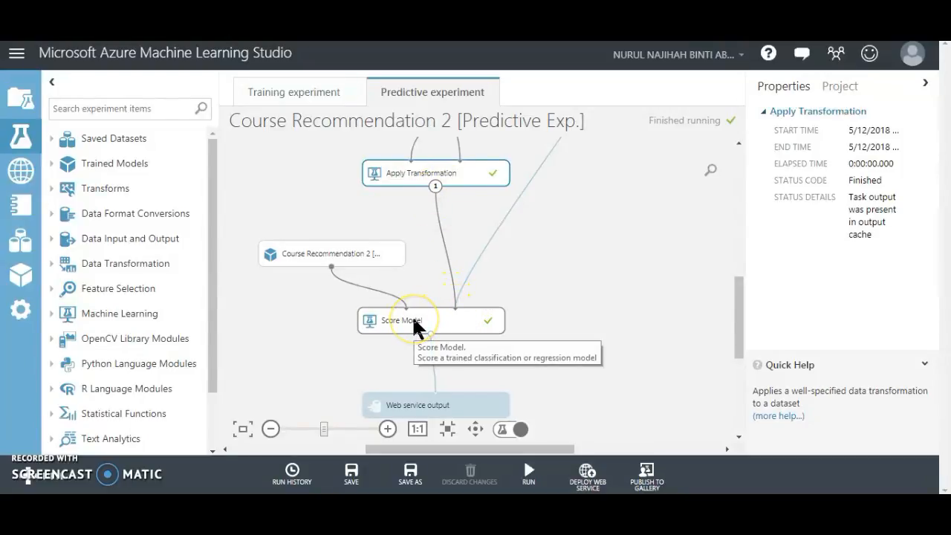
pyautogui.click(299, 269)
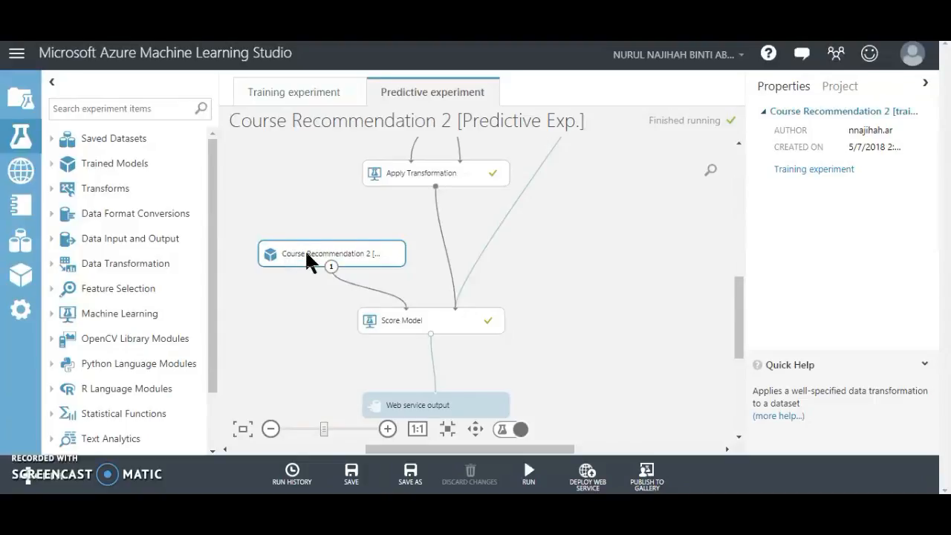
pyautogui.click(276, 287)
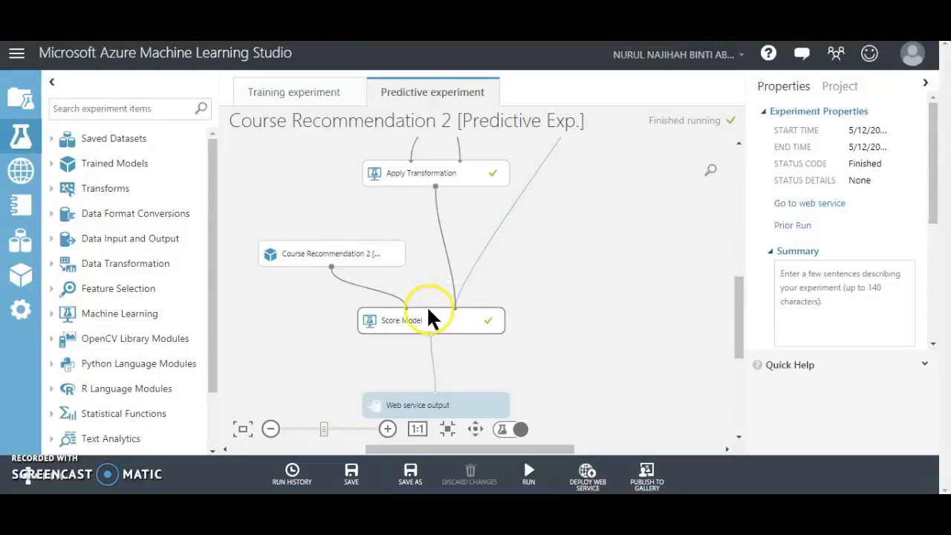
pyautogui.moveTo(738, 319); pyautogui.dragTo(739, 336)
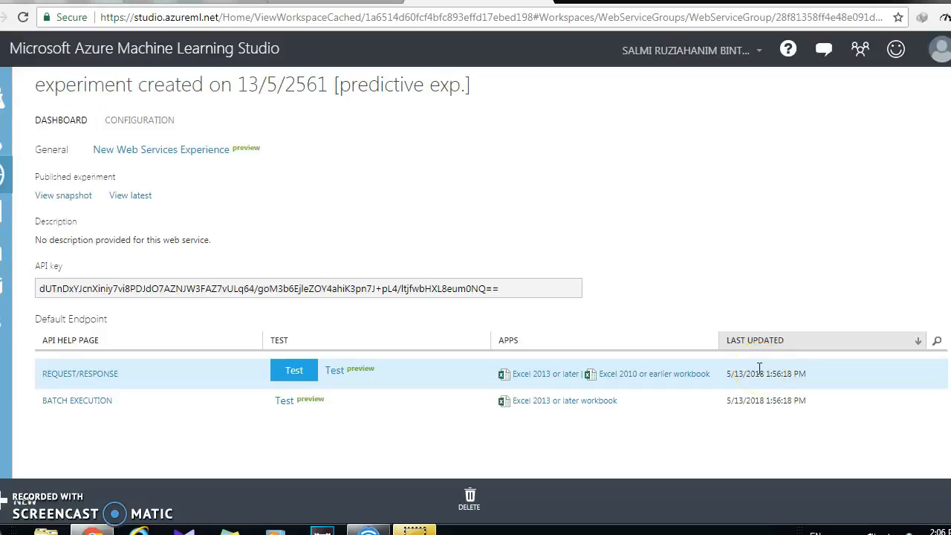
# Open the web service's Request/Response test form and enter Kuliyyah (digit) 0, level of study 2 and citizenship international
pyautogui.click(755, 396)
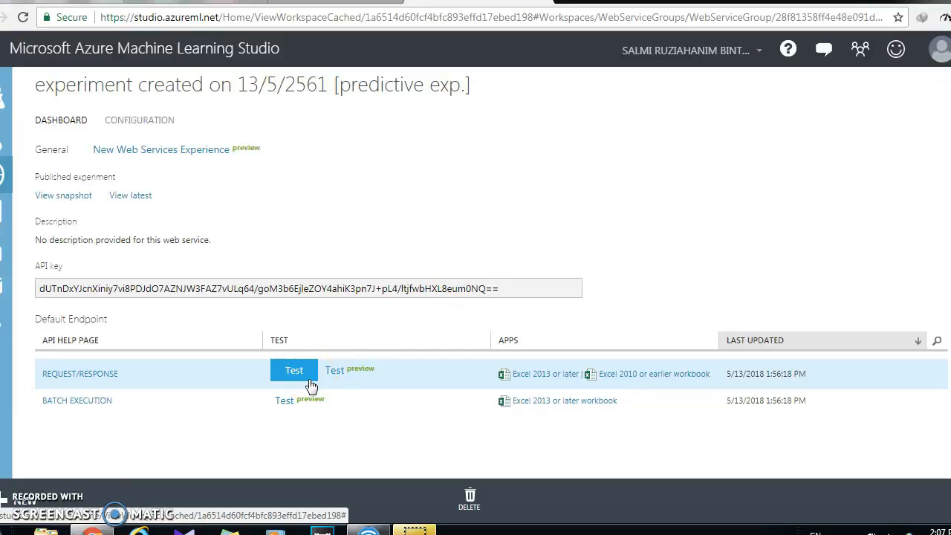
pyautogui.click(301, 380)
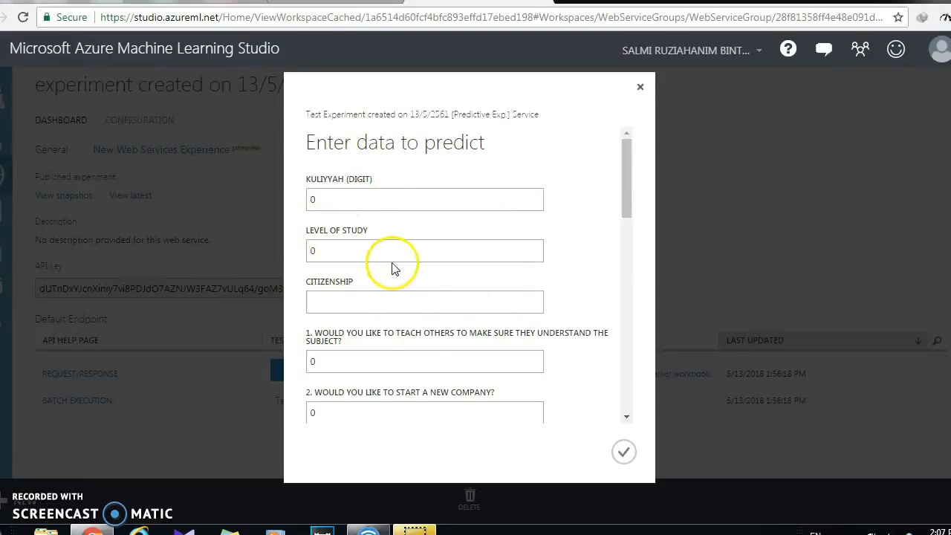
pyautogui.click(364, 197)
pyautogui.doubleClick(365, 197)
pyautogui.doubleClick(365, 251)
pyautogui.click(366, 300)
# Answer question 1 about teaching others with 4 and question 2 about starting a new company with 2
pyautogui.click(403, 358)
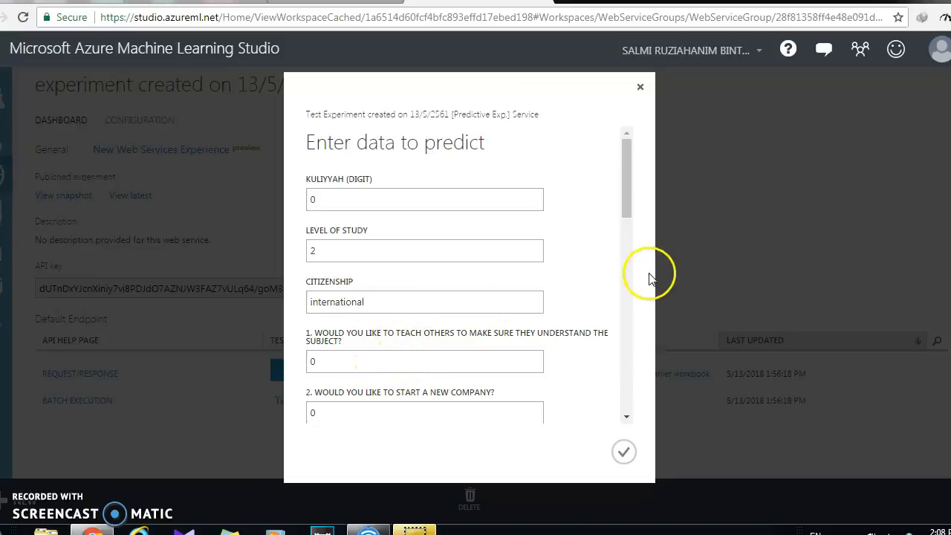
pyautogui.moveTo(625, 206); pyautogui.dragTo(735, 251)
pyautogui.moveTo(627, 182); pyautogui.dragTo(622, 218)
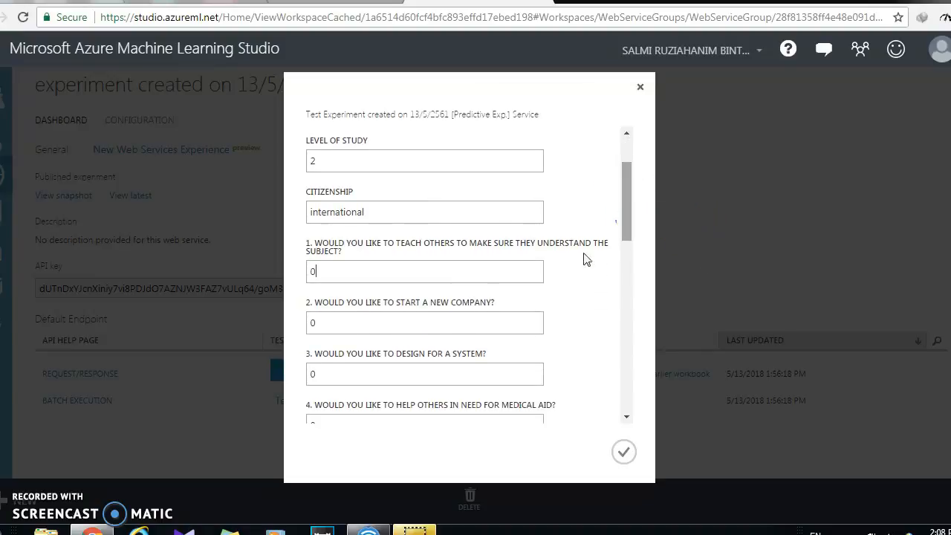
pyautogui.doubleClick(422, 277)
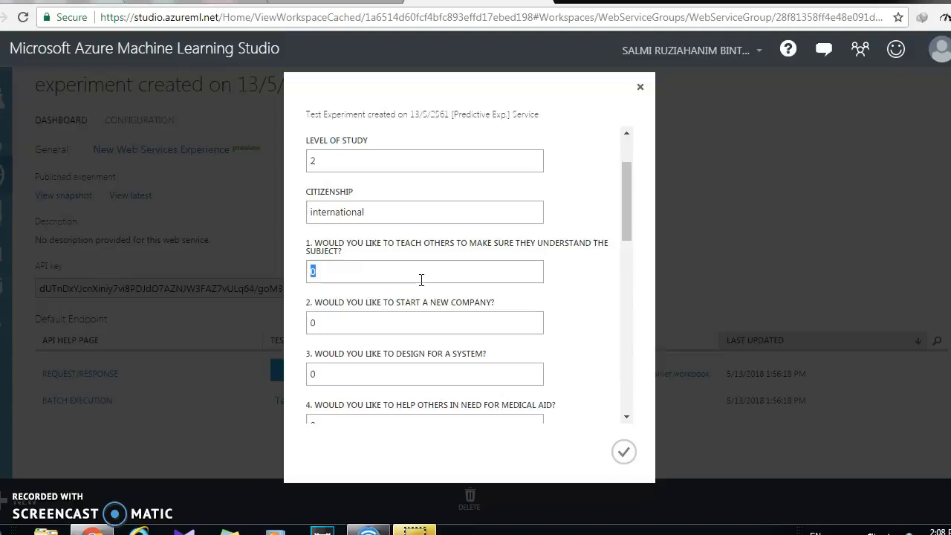
pyautogui.click(388, 276)
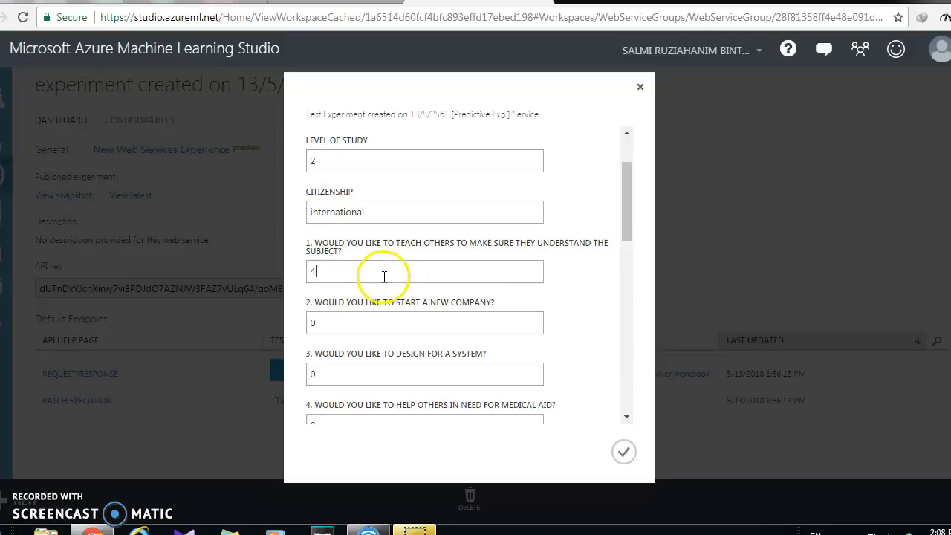
pyautogui.doubleClick(405, 326)
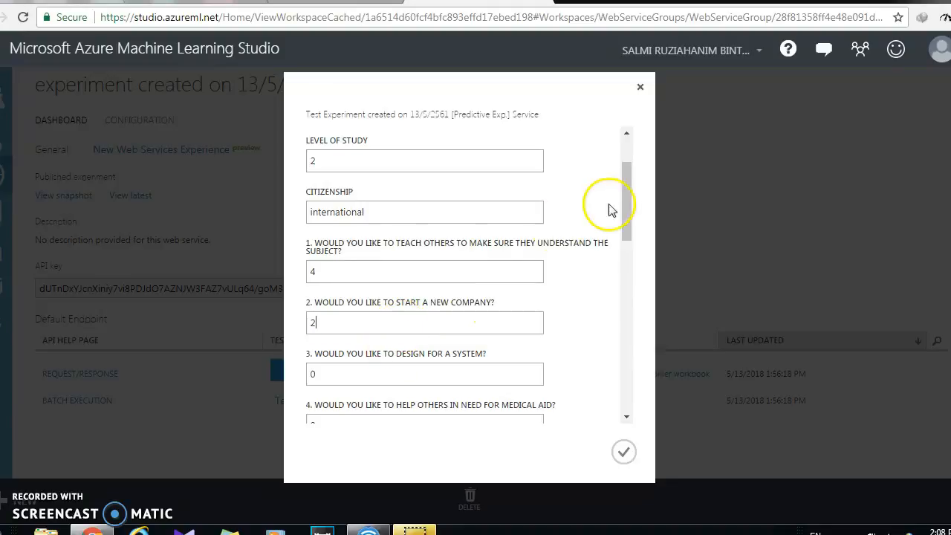
# Answer question 3 about designing for a system with 1 and question 4 about helping with medical aid with 4
pyautogui.moveTo(625, 190); pyautogui.dragTo(621, 219)
pyautogui.doubleClick(488, 277)
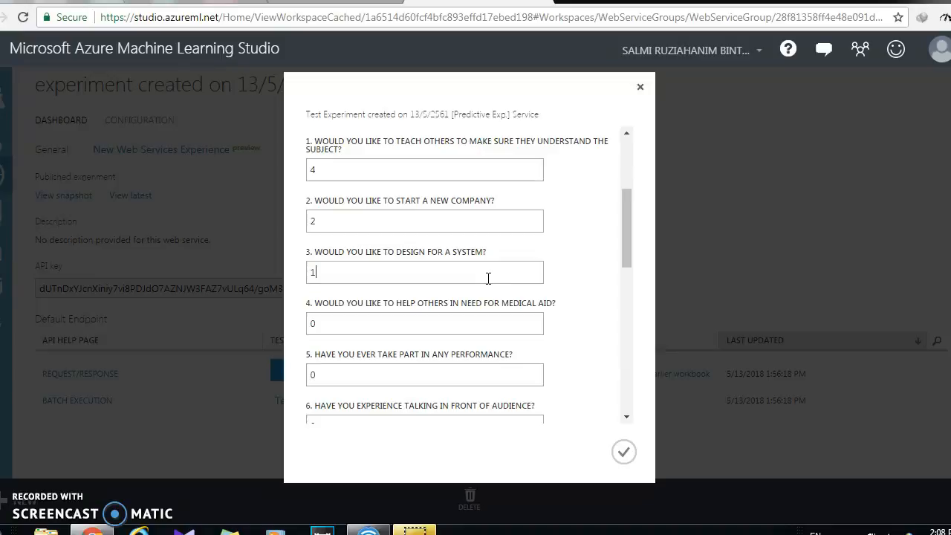
pyautogui.write('1')
pyautogui.doubleClick(467, 327)
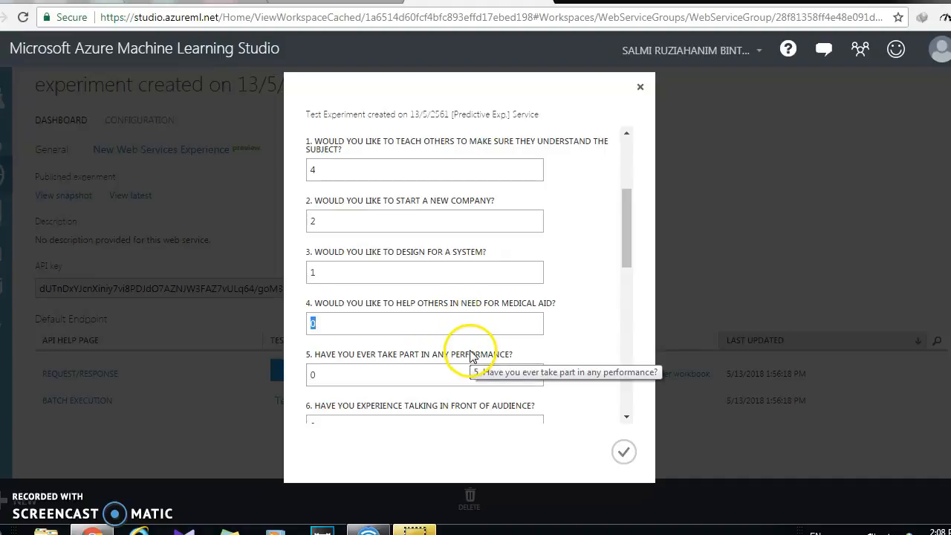
pyautogui.write('4')
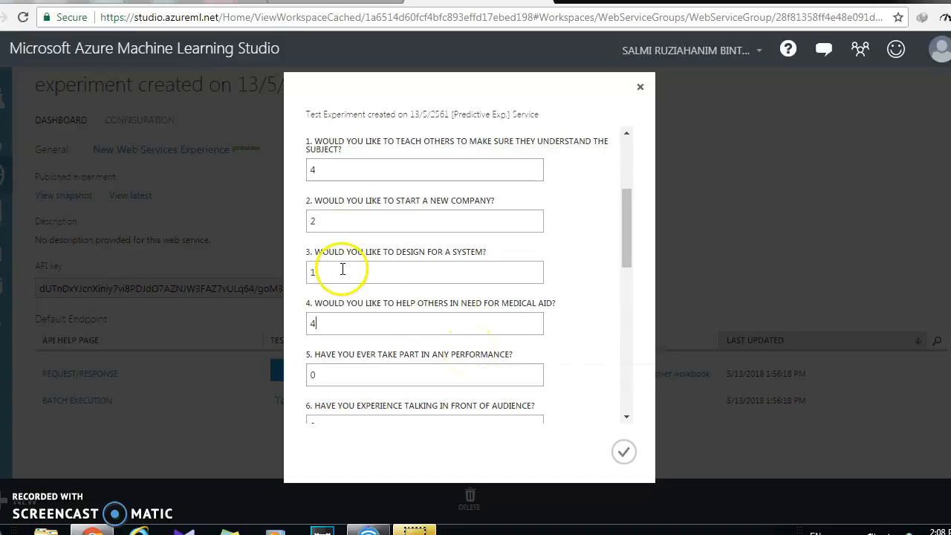
# Answer question 5 about taking part in a performance with 3 and question 6 about talking to an audience with 5
pyautogui.click(515, 378)
pyautogui.doubleClick(510, 378)
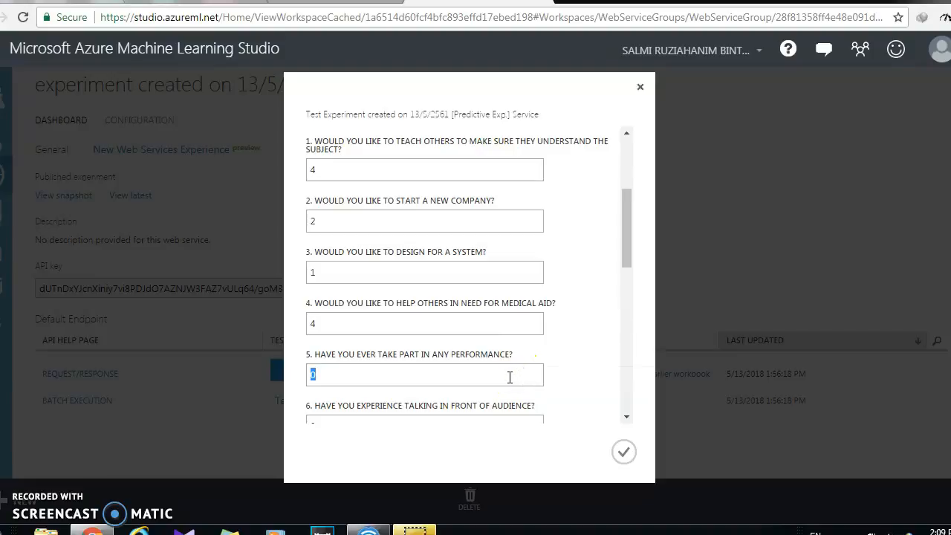
pyautogui.write('3')
pyautogui.moveTo(628, 244); pyautogui.dragTo(630, 285)
pyautogui.click(518, 291)
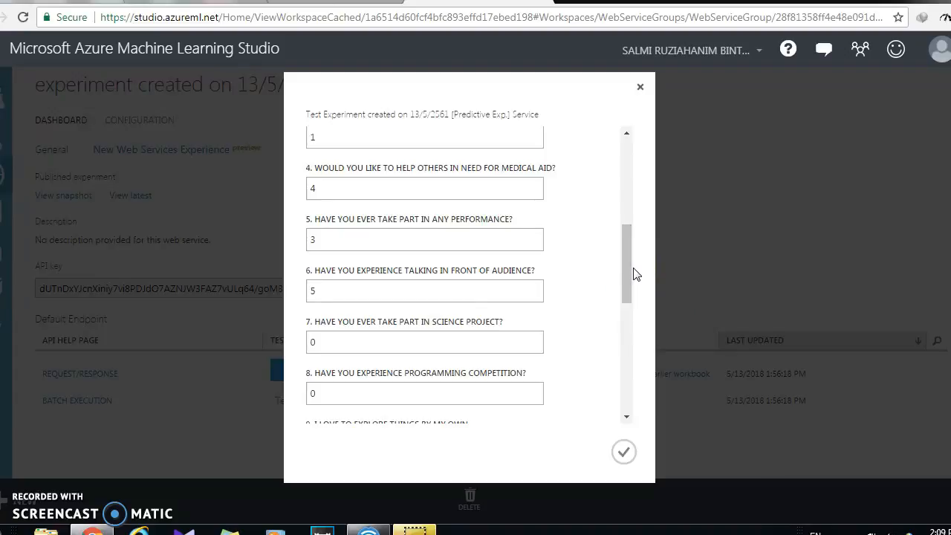
# Answer question 7 about science projects with 2 and question 8 about programming competitions with 1
pyautogui.doubleClick(511, 344)
pyautogui.moveTo(624, 293); pyautogui.dragTo(632, 334)
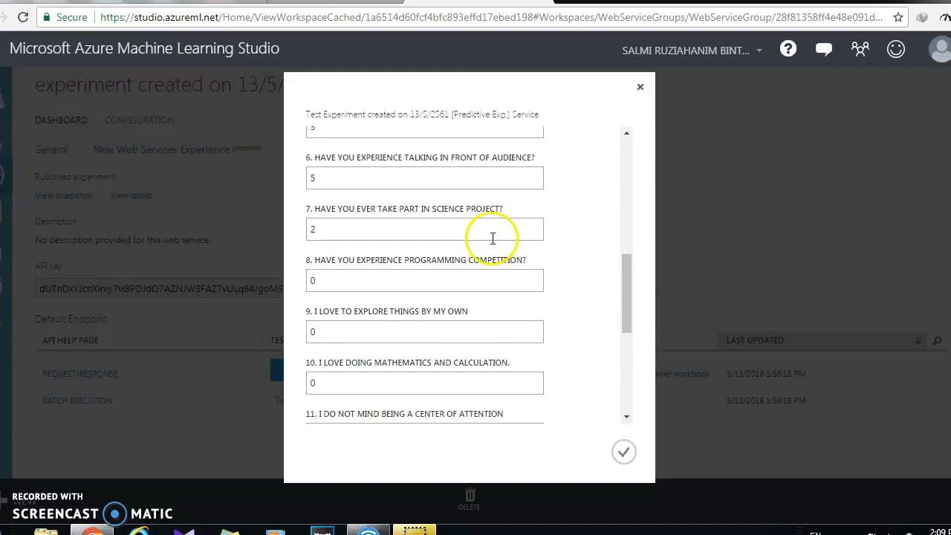
pyautogui.click(493, 270)
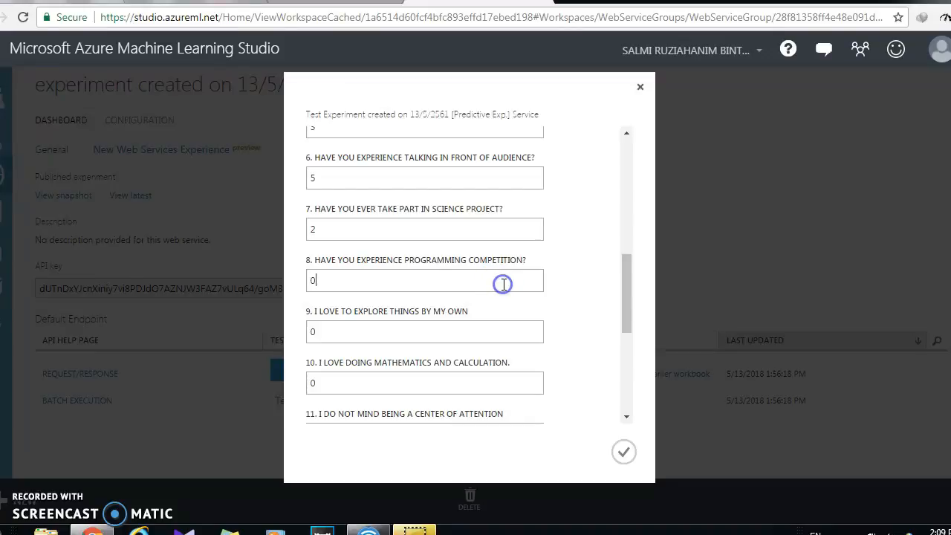
pyautogui.press('BackSpace')
pyautogui.write('11')
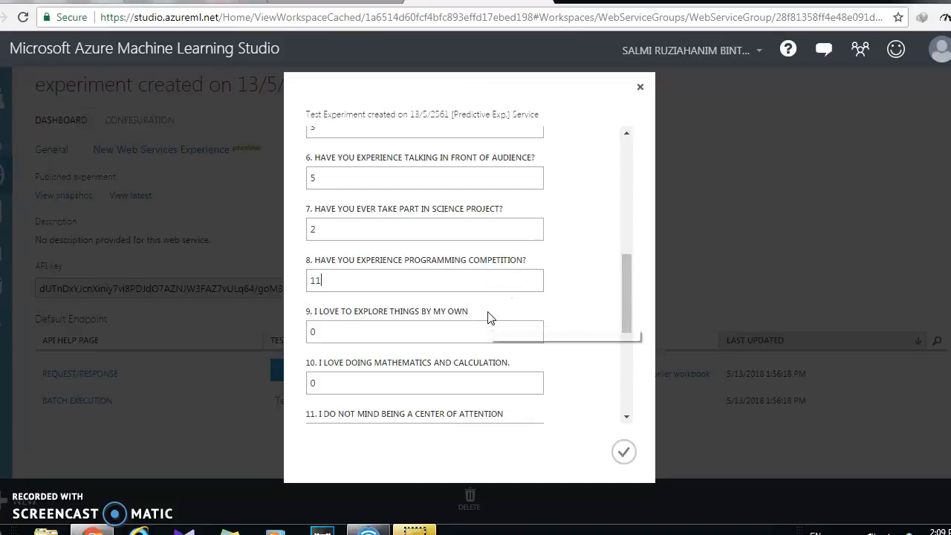
pyautogui.press('BackSpace')
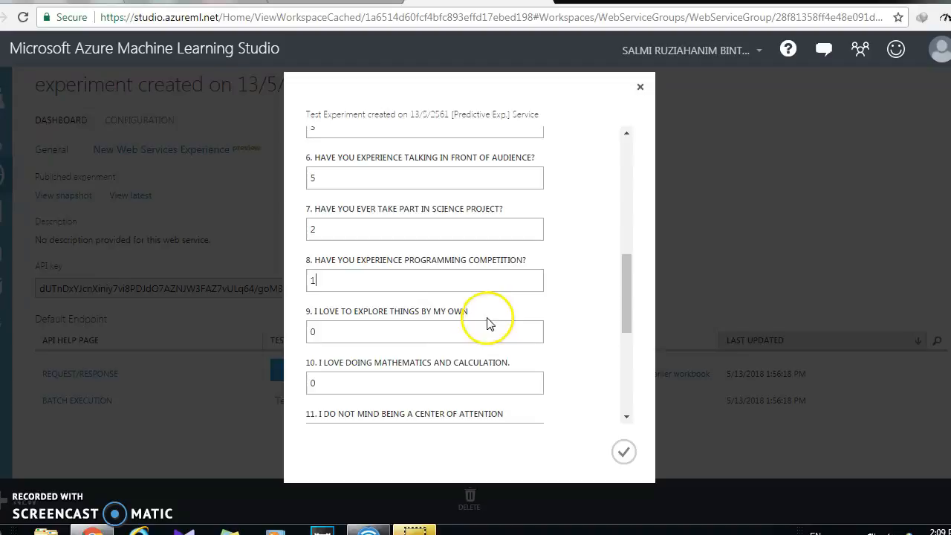
# Answer question 9 about exploring things alone with 4 and question 10 about mathematics and calculation with 5
pyautogui.doubleClick(476, 333)
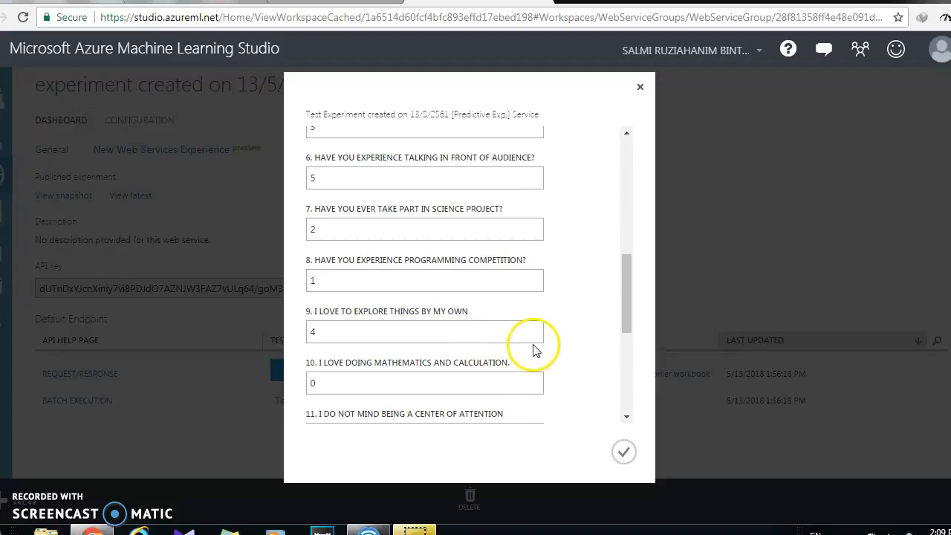
pyautogui.doubleClick(516, 382)
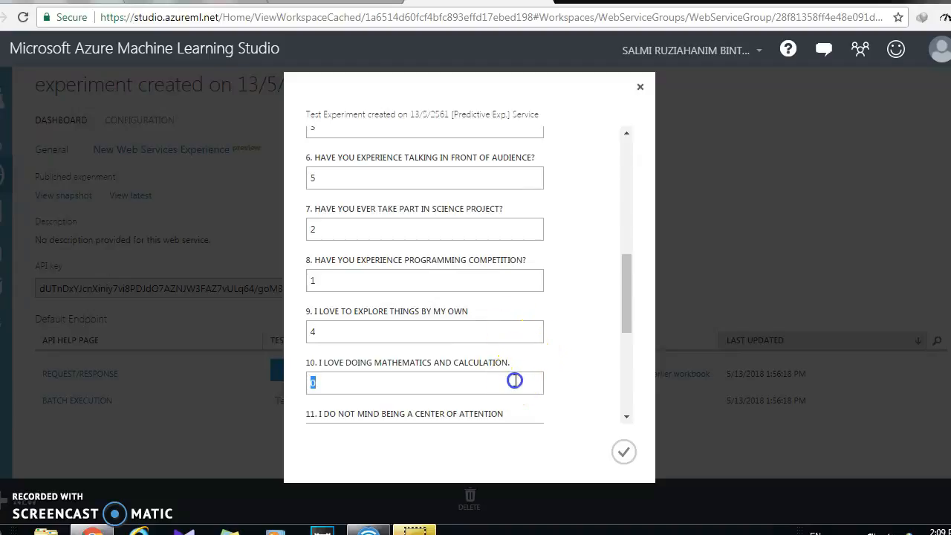
pyautogui.write('5')
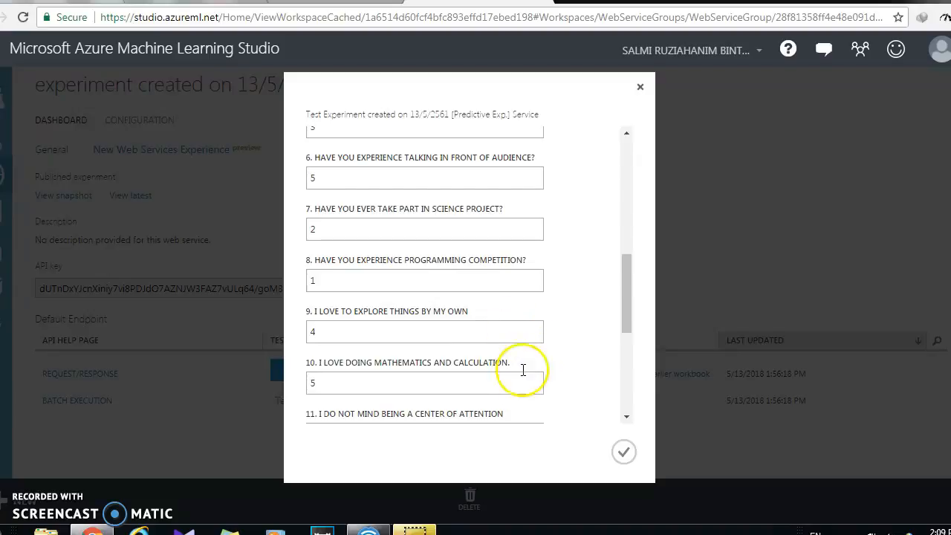
pyautogui.moveTo(624, 316); pyautogui.dragTo(625, 356)
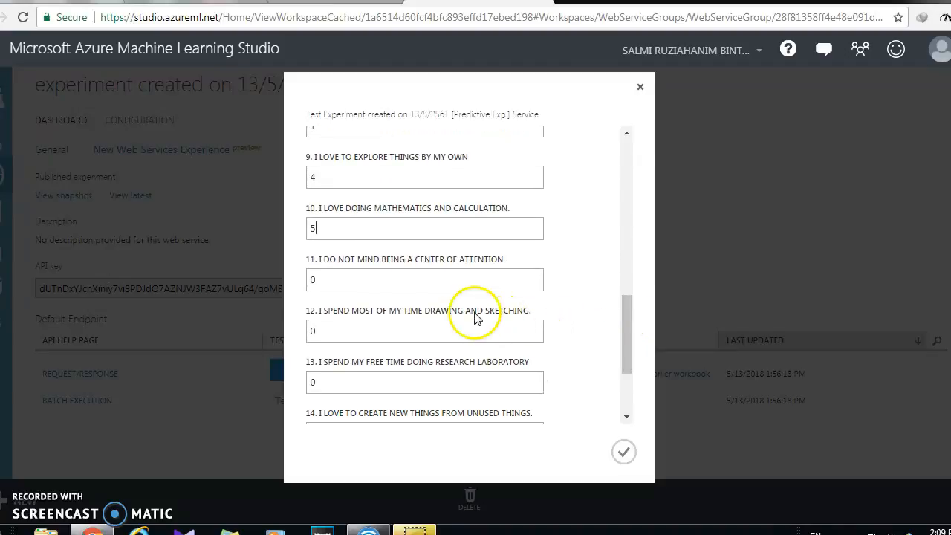
# Answer question 11 about being a center of attention with 4 and question 12 about drawing and sketching with 2
pyautogui.doubleClick(464, 279)
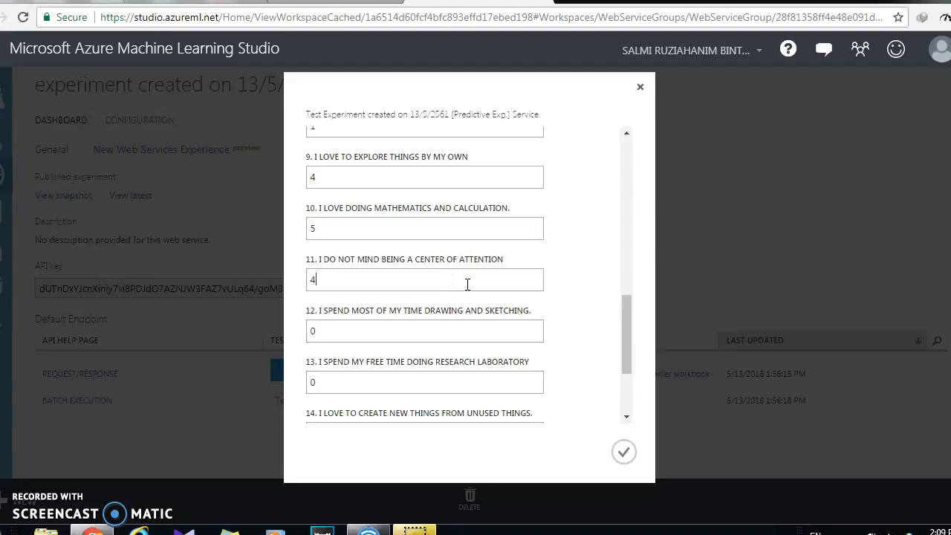
pyautogui.write('4')
pyautogui.click(410, 331)
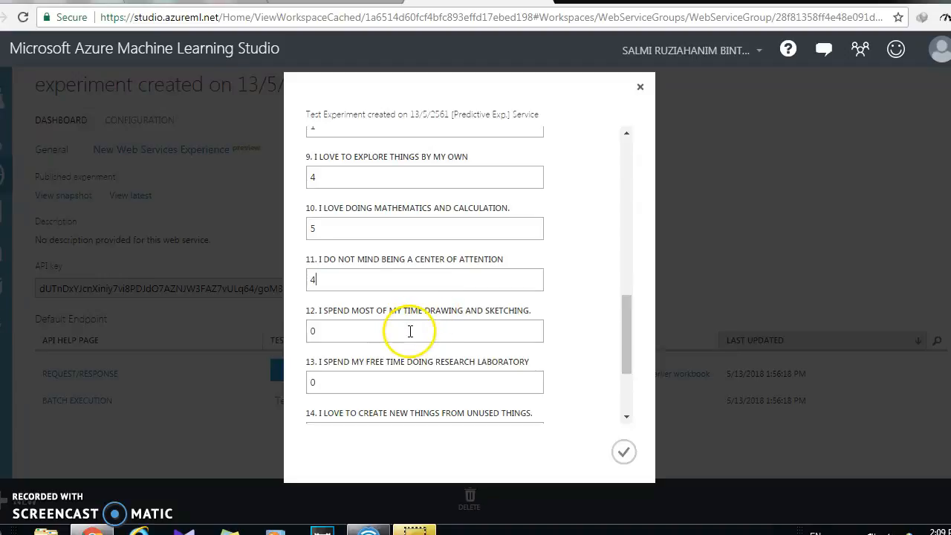
pyautogui.doubleClick(410, 330)
# Answer question 13 about research laboratory work with 1 and question 14 about creating new things from unused things with 3
pyautogui.doubleClick(398, 381)
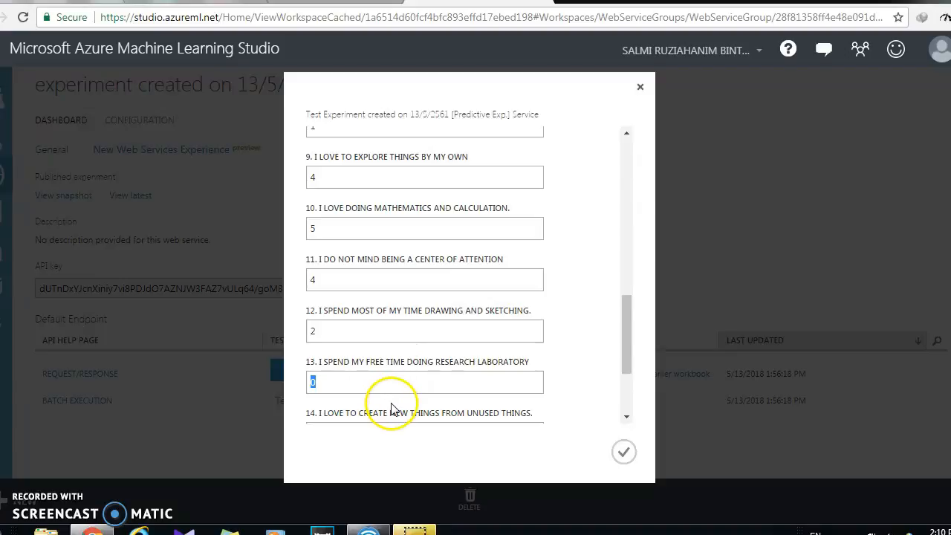
pyautogui.write('1')
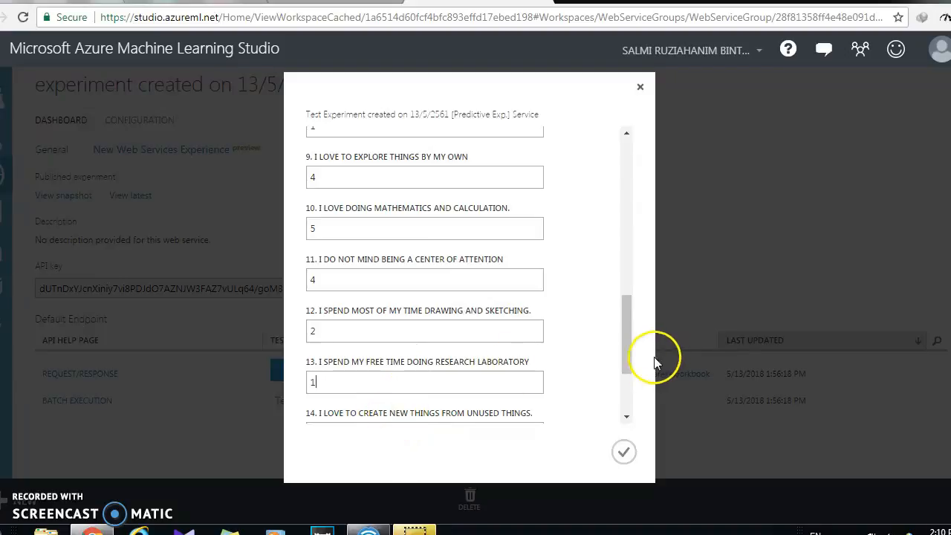
pyautogui.moveTo(629, 346); pyautogui.dragTo(626, 416)
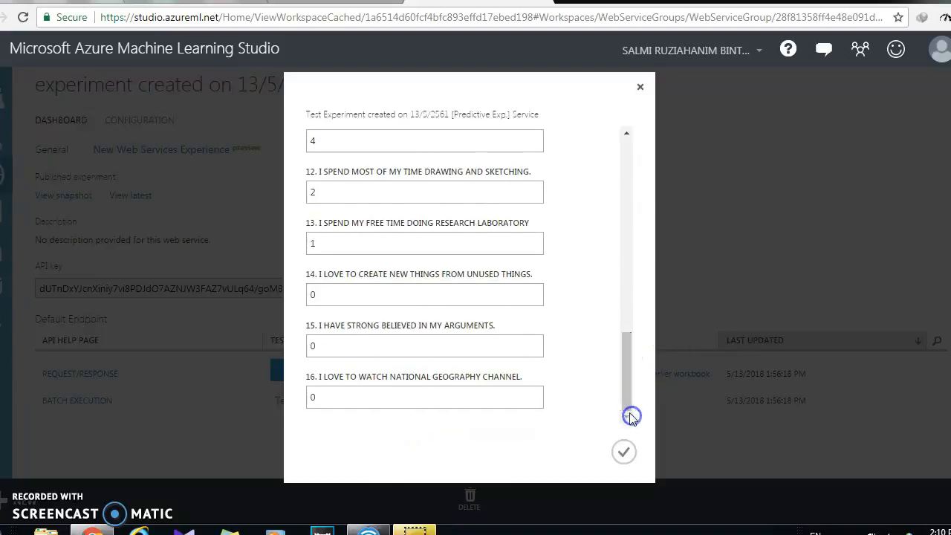
pyautogui.doubleClick(391, 299)
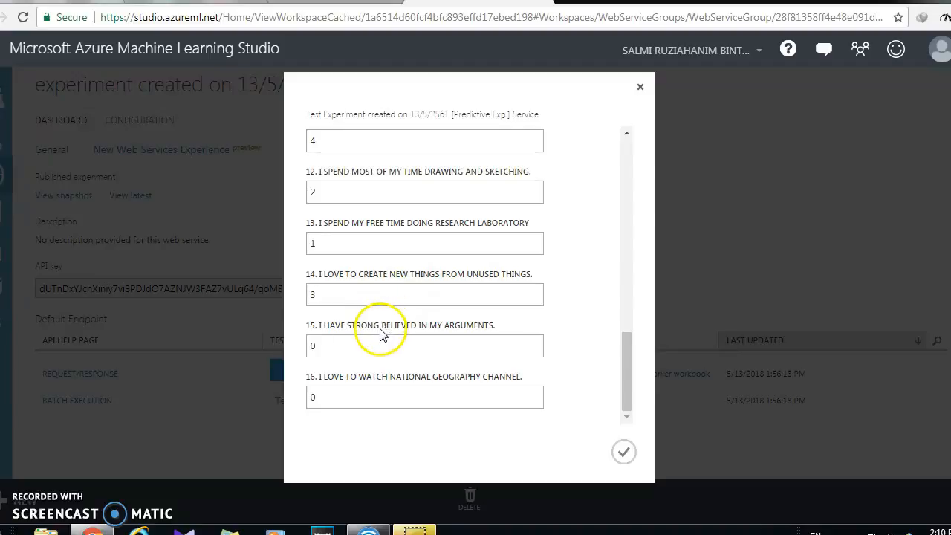
# Answer question 15 about believing in own arguments with 4 and question 16 about the National Geography channel with 3, and submit the test
pyautogui.doubleClick(388, 351)
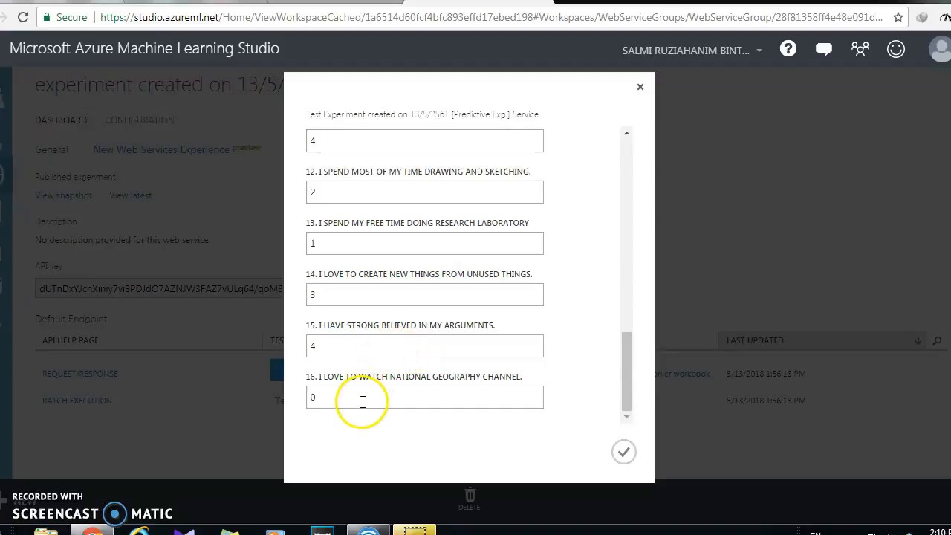
pyautogui.click(513, 405)
pyautogui.doubleClick(513, 405)
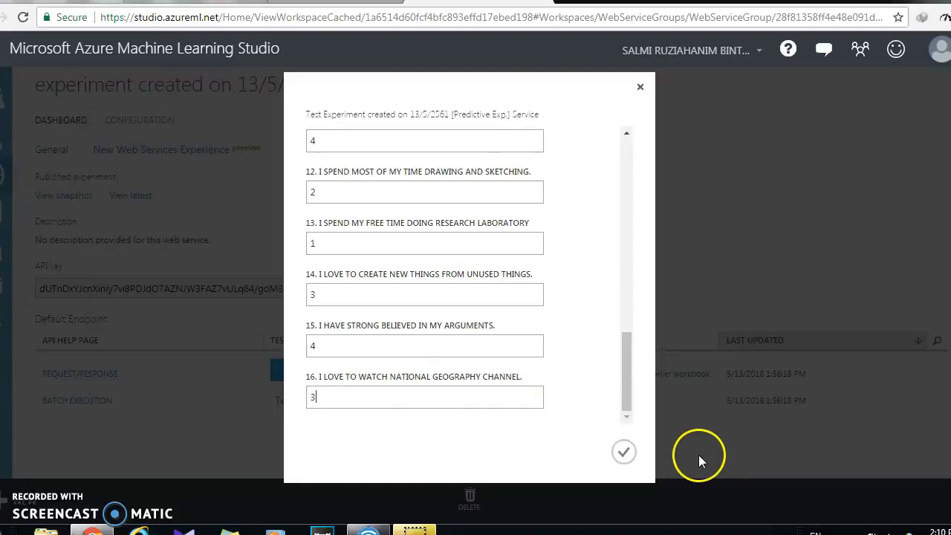
pyautogui.click(624, 452)
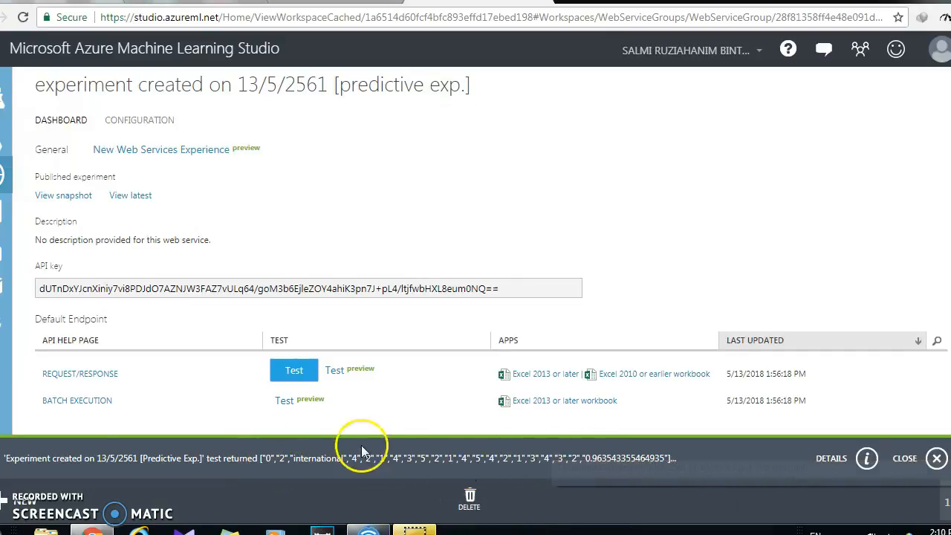
pyautogui.click(264, 470)
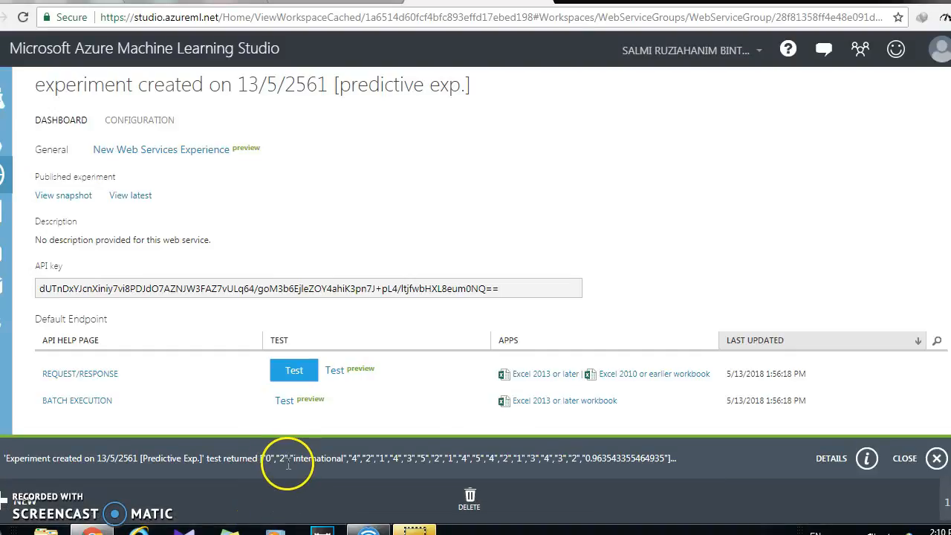